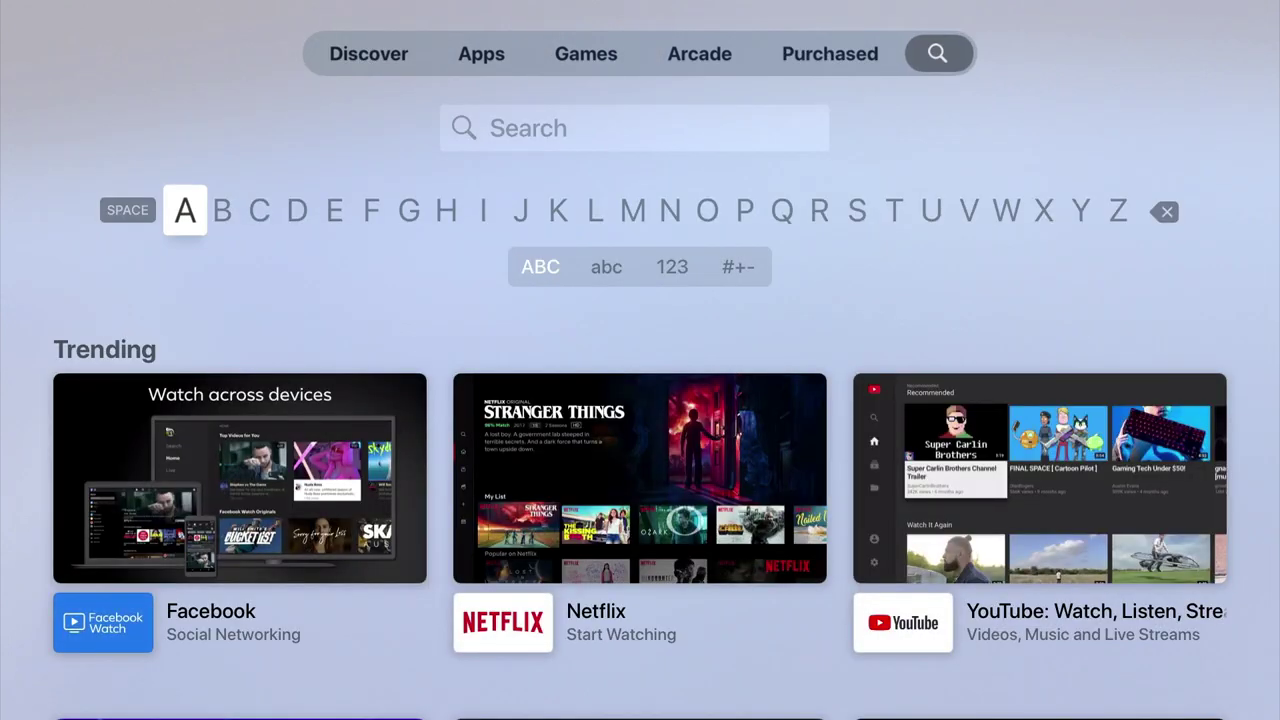
Search the app store for "DS"
{"action": "key", "text": "Right"}
{"action": "key", "text": "Right"}
{"action": "key", "text": "Right"}
{"action": "key", "text": "Right"}
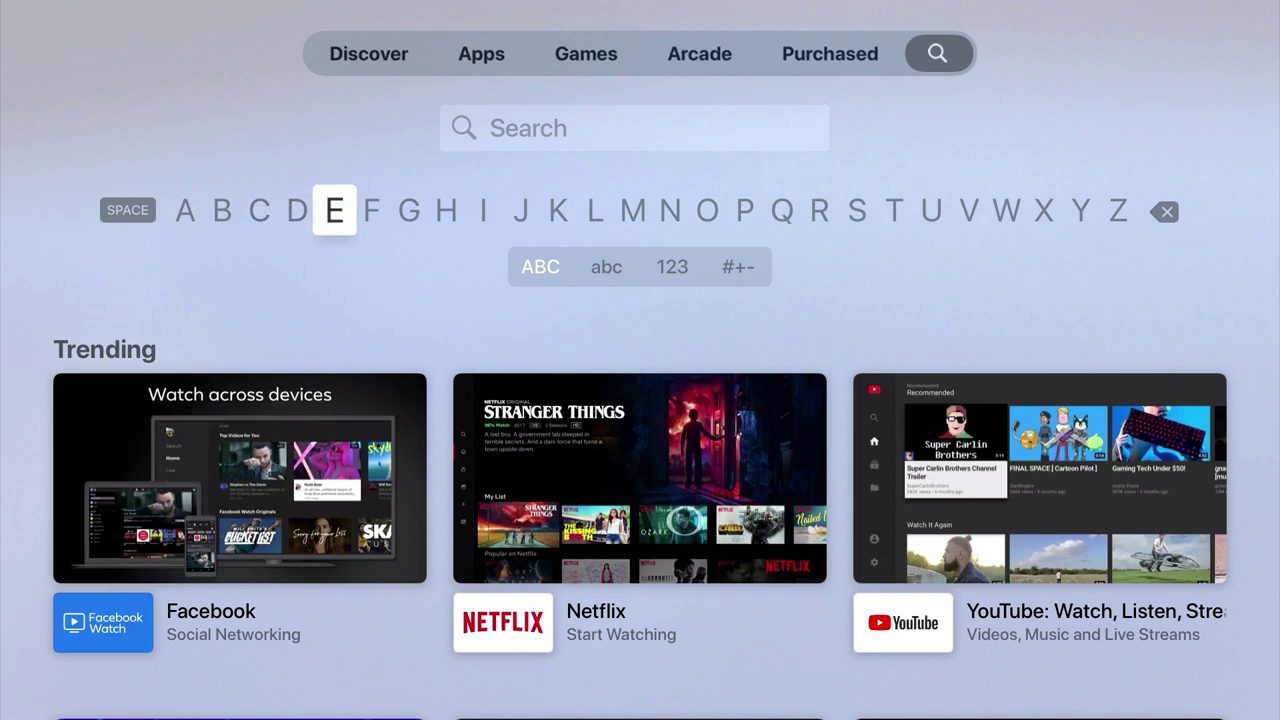
{"action": "key", "text": "Left"}
{"action": "key", "text": "Return"}
{"action": "key", "text": "Right"}
{"action": "key", "text": "Right"}
{"action": "key", "text": "Right"}
{"action": "key", "text": "Right"}
{"action": "key", "text": "Right"}
{"action": "key", "text": "Right"}
{"action": "key", "text": "Right"}
{"action": "key", "text": "Right"}
{"action": "key", "text": "Right"}
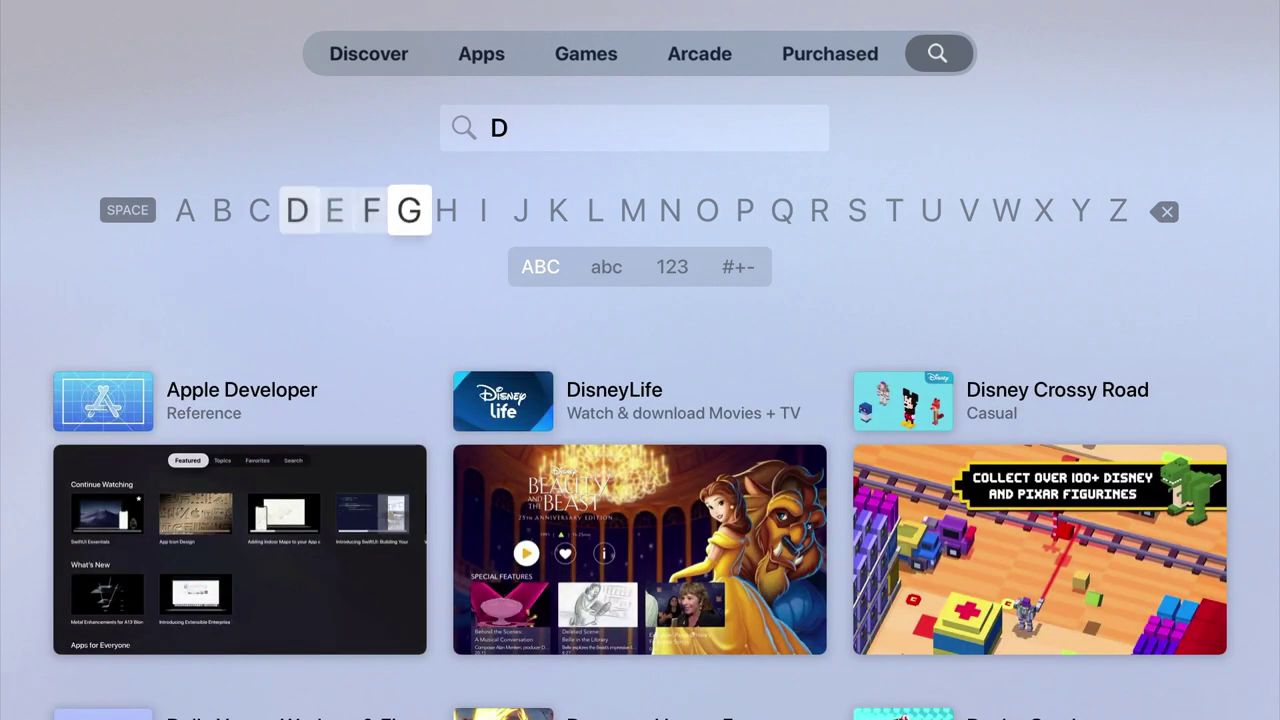
{"action": "key", "text": "Right"}
{"action": "key", "text": "Right"}
{"action": "key", "text": "Right"}
{"action": "key", "text": "Right"}
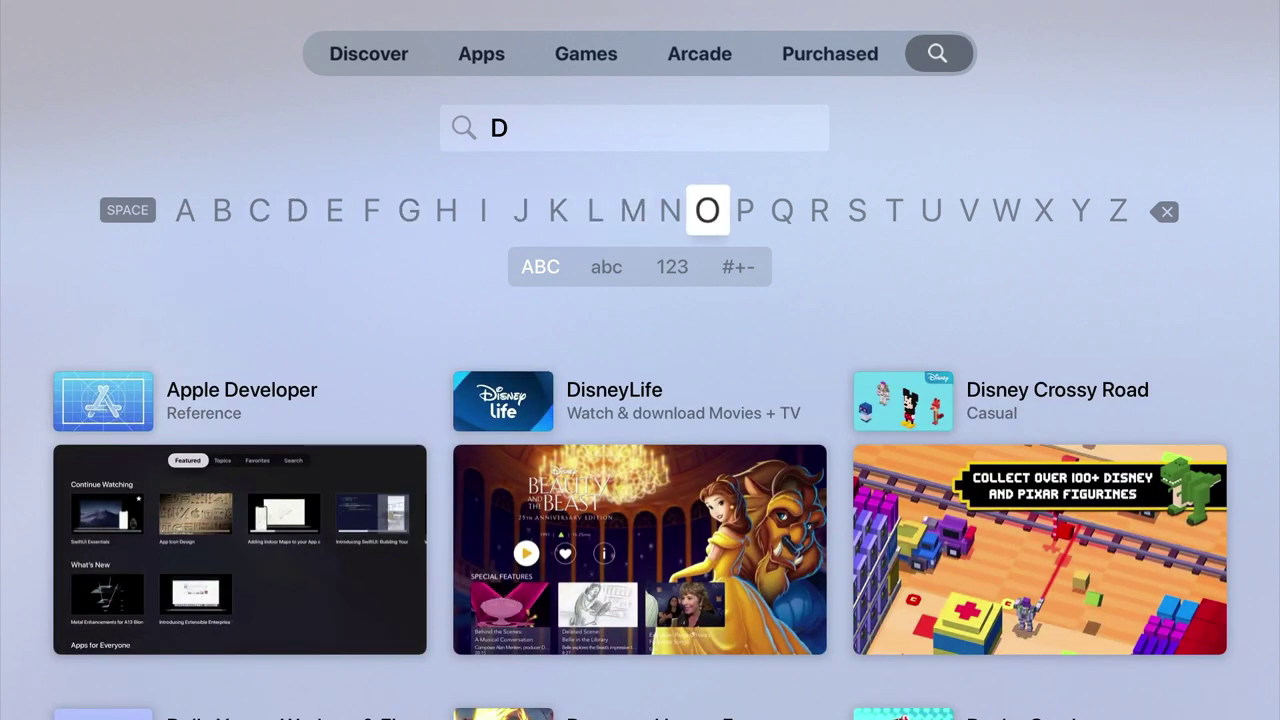
{"action": "key", "text": "Right"}
{"action": "key", "text": "Right"}
{"action": "key", "text": "Return"}
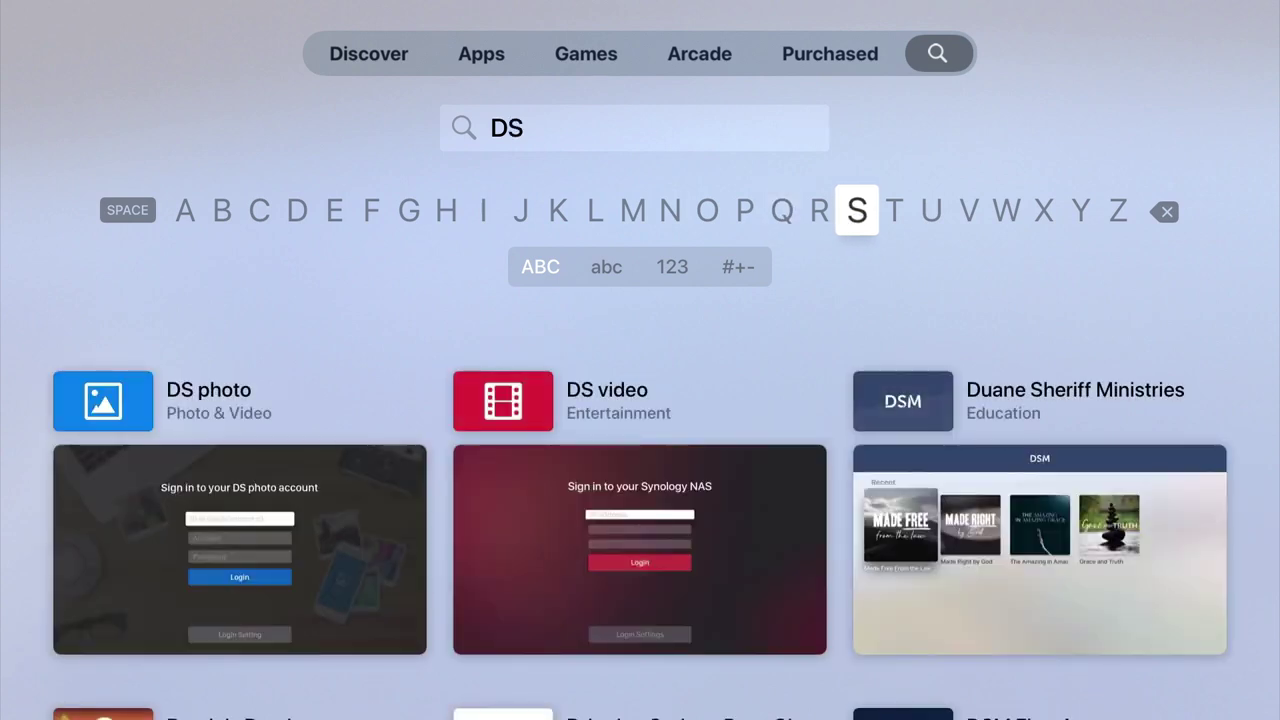
Install the DS video app from the search results and launch it
{"action": "key", "text": "Down"}
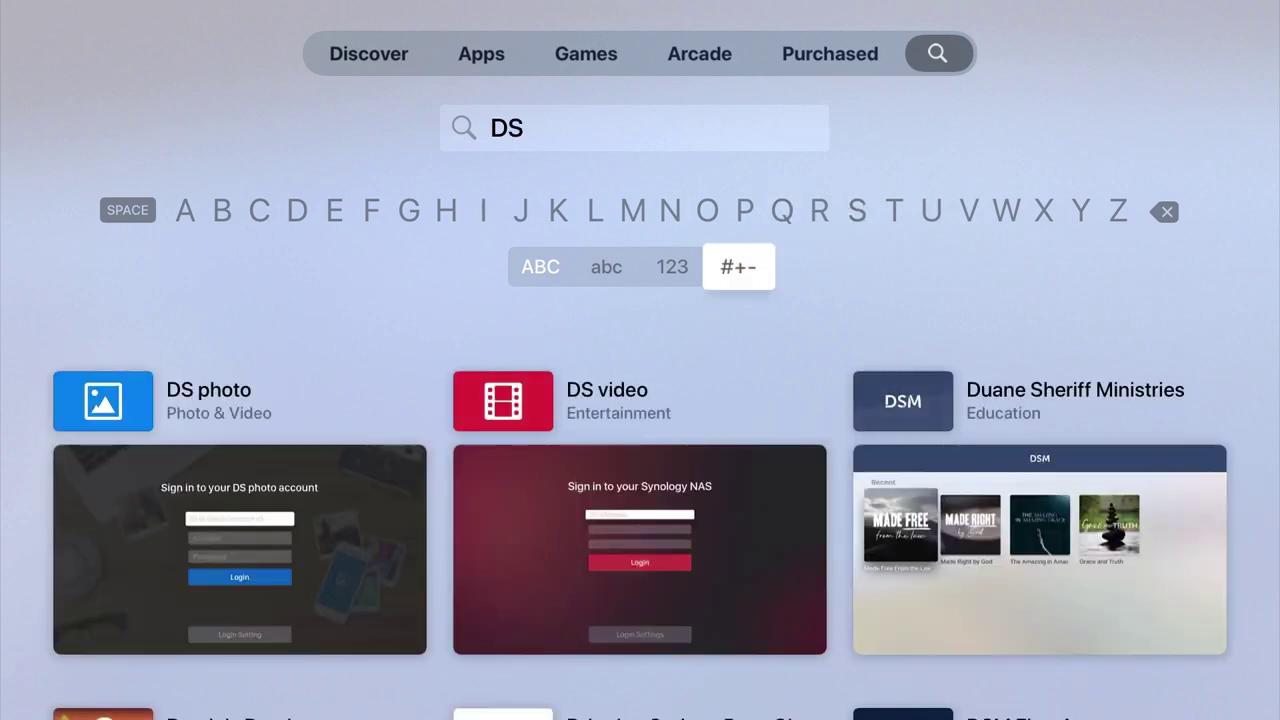
{"action": "key", "text": "Down"}
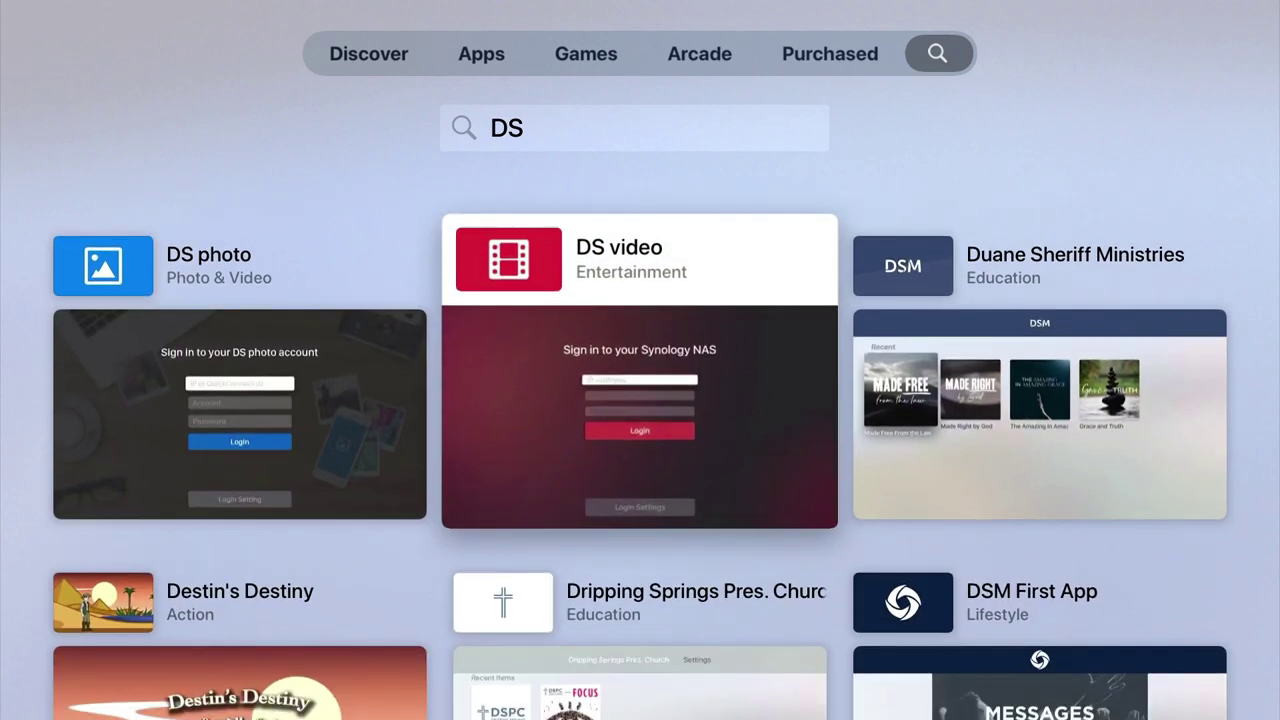
{"action": "key", "text": "Return"}
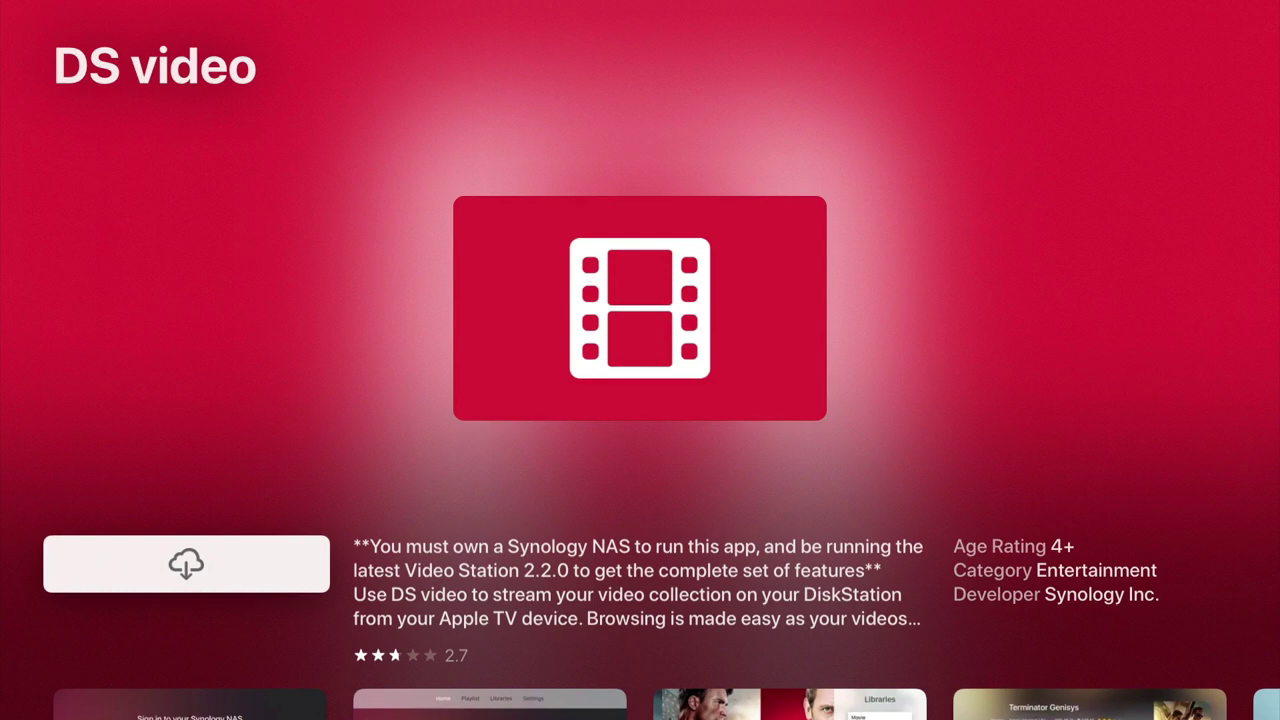
{"action": "key", "text": "Return"}
{"action": "key", "text": "Return"}
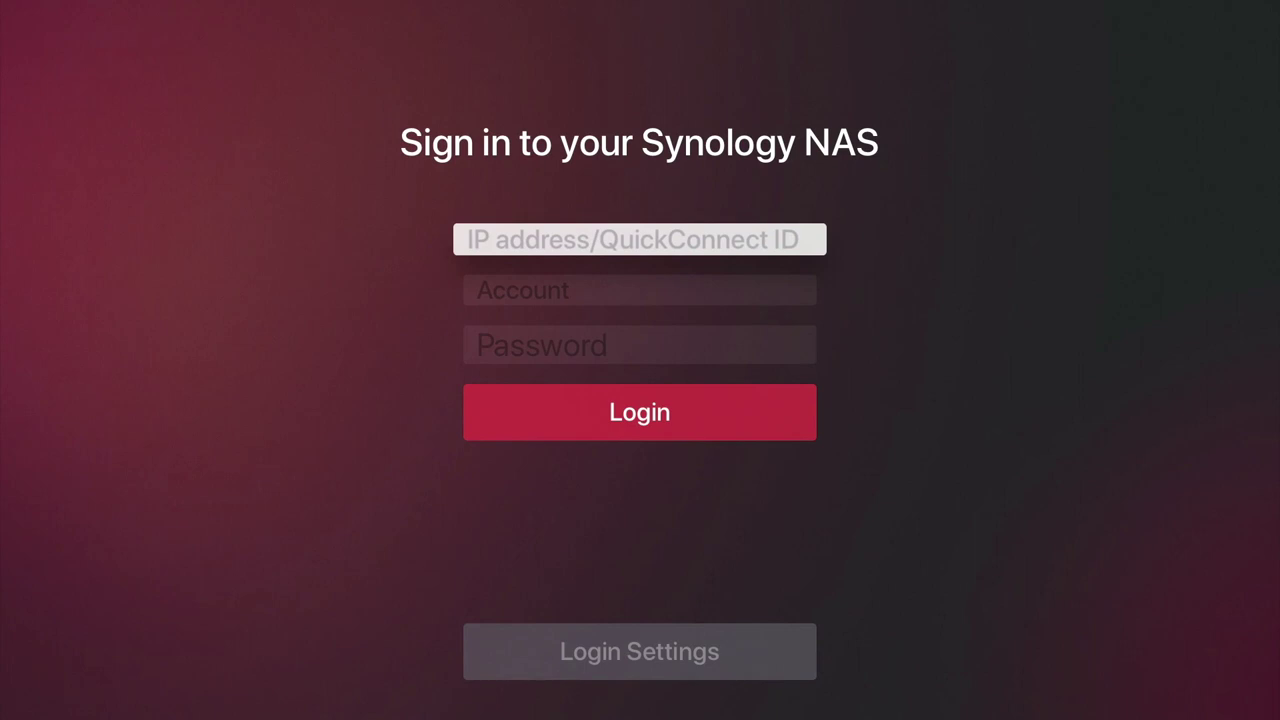
Enter 192.168.1.2 as the NAS's IP address and continue to the account field
{"action": "key", "text": "Return"}
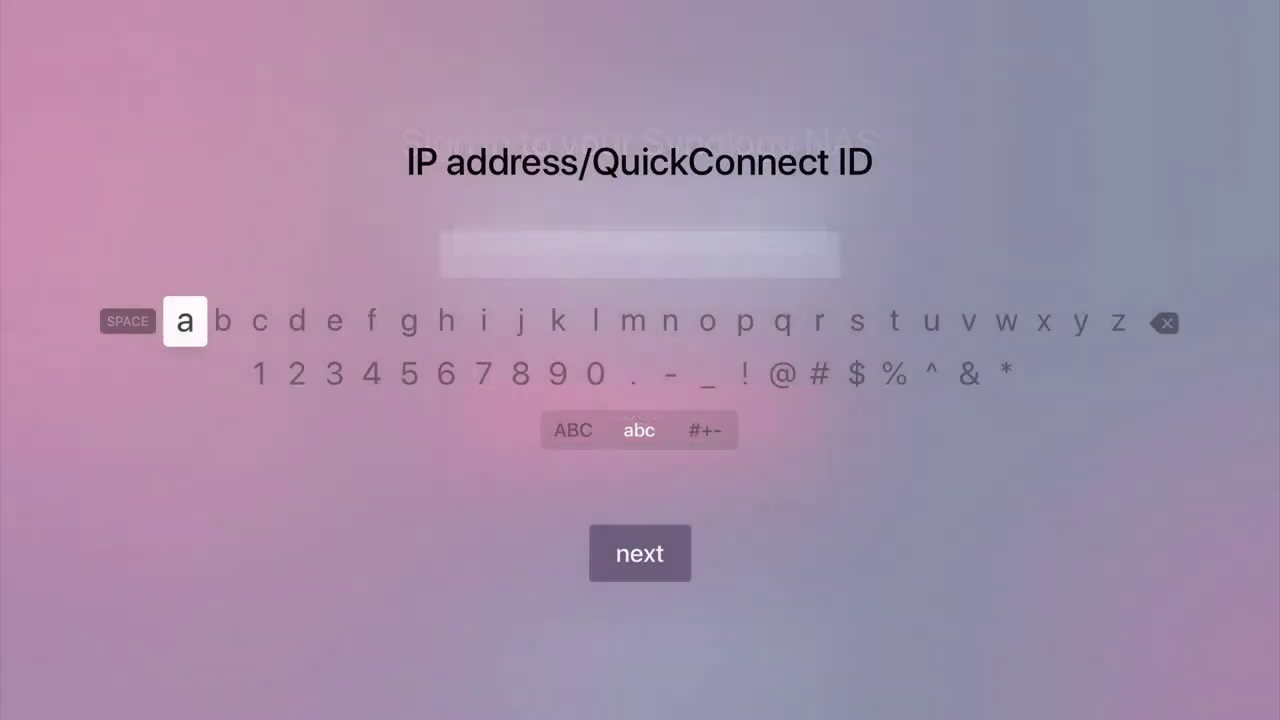
{"action": "key", "text": "Down"}
{"action": "key", "text": "Return"}
{"action": "key", "text": "Right"}
{"action": "key", "text": "Right"}
{"action": "key", "text": "Right"}
{"action": "key", "text": "Right"}
{"action": "key", "text": "Right"}
{"action": "key", "text": "Right"}
{"action": "key", "text": "Right"}
{"action": "key", "text": "Right"}
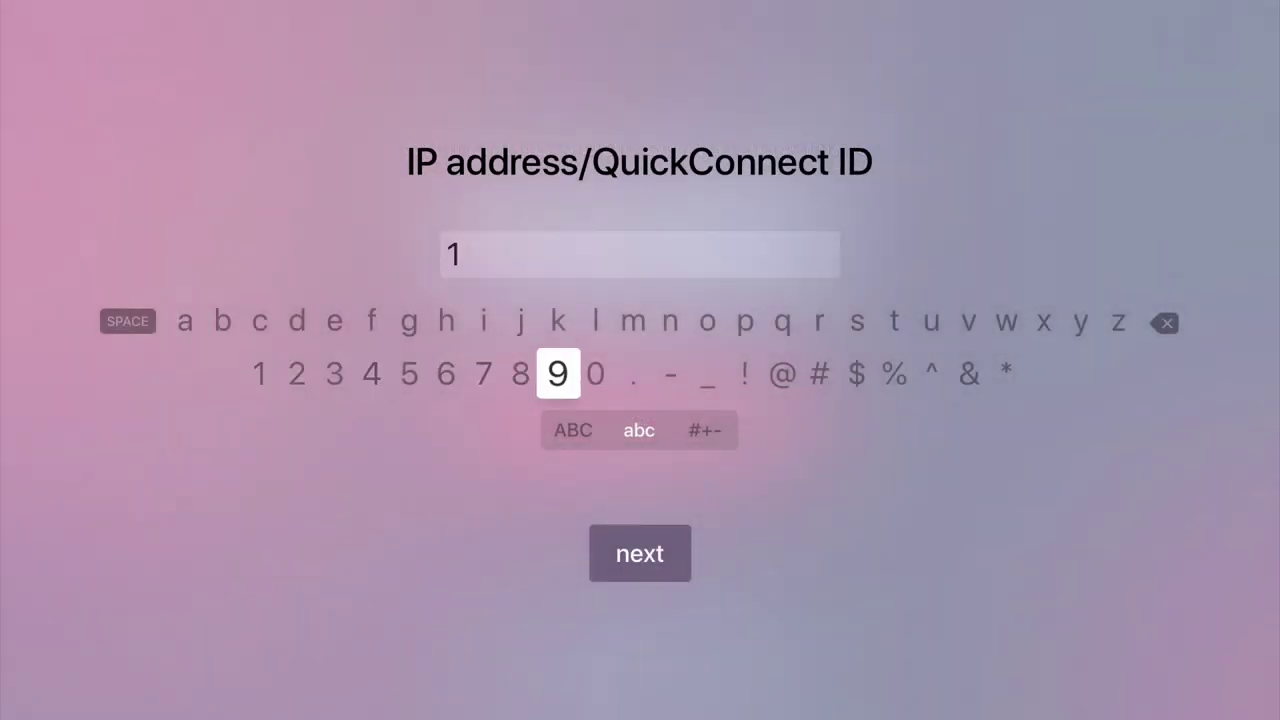
{"action": "key", "text": "Return"}
{"action": "key", "text": "Left"}
{"action": "key", "text": "Left"}
{"action": "key", "text": "Left"}
{"action": "key", "text": "Left"}
{"action": "key", "text": "Left"}
{"action": "key", "text": "Left"}
{"action": "key", "text": "Left"}
{"action": "key", "text": "Left"}
{"action": "key", "text": "Right"}
{"action": "key", "text": "Return"}
{"action": "key", "text": "Right"}
{"action": "key", "text": "Right"}
{"action": "key", "text": "Right"}
{"action": "key", "text": "Right"}
{"action": "key", "text": "Right"}
{"action": "key", "text": "Right"}
{"action": "key", "text": "Right"}
{"action": "key", "text": "Right"}
{"action": "key", "text": "Right"}
{"action": "key", "text": "Return"}
{"action": "key", "text": "Left"}
{"action": "key", "text": "Left"}
{"action": "key", "text": "Left"}
{"action": "key", "text": "Left"}
{"action": "key", "text": "Left"}
{"action": "key", "text": "Left"}
{"action": "key", "text": "Left"}
{"action": "key", "text": "Left"}
{"action": "key", "text": "Left"}
{"action": "key", "text": "Left"}
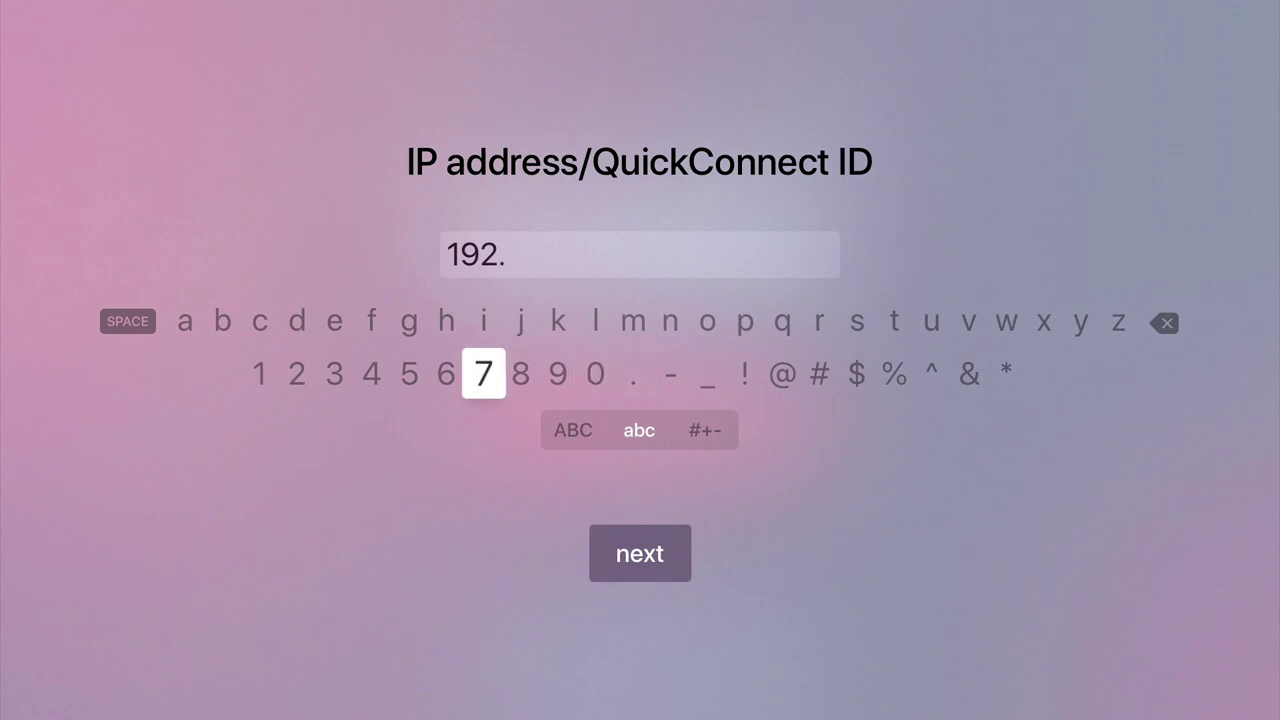
{"action": "key", "text": "Return"}
{"action": "key", "text": "Right"}
{"action": "key", "text": "Right"}
{"action": "key", "text": "Right"}
{"action": "key", "text": "Right"}
{"action": "key", "text": "Right"}
{"action": "key", "text": "Return"}
{"action": "key", "text": "Right"}
{"action": "key", "text": "Right"}
{"action": "key", "text": "Return"}
{"action": "key", "text": "Right"}
{"action": "key", "text": "Right"}
{"action": "key", "text": "Right"}
{"action": "key", "text": "Return"}
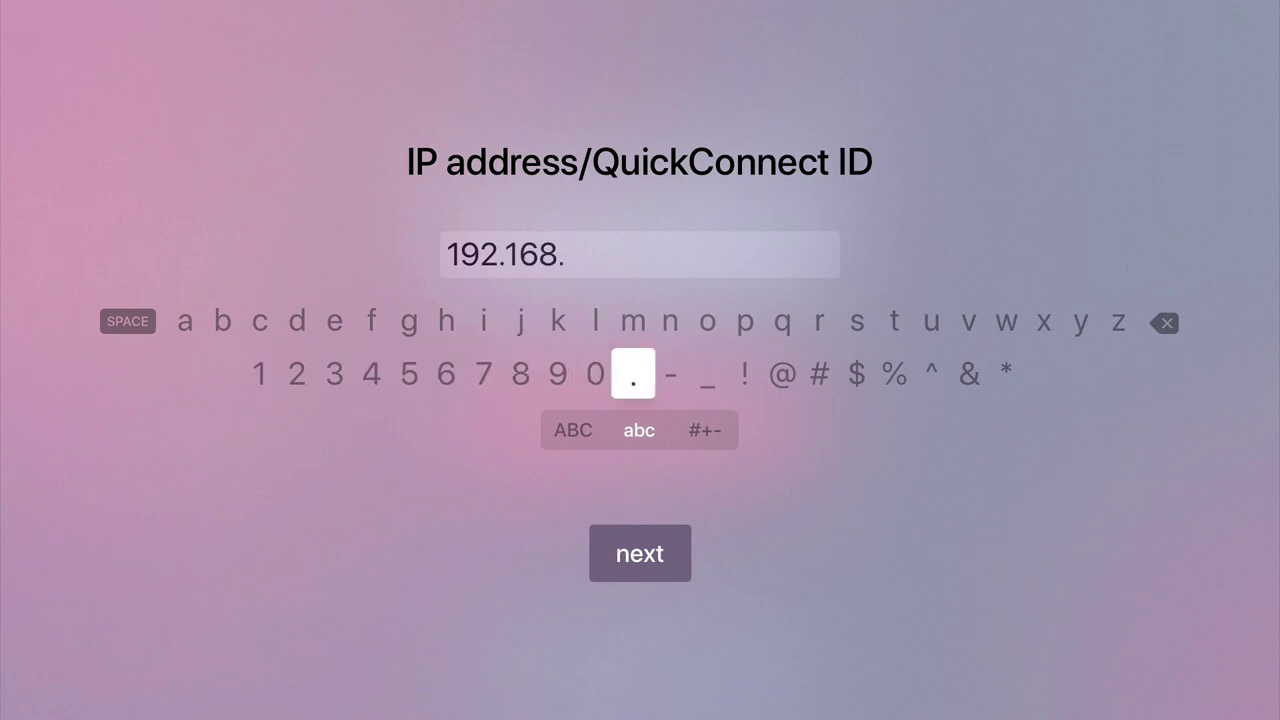
{"action": "key", "text": "Left"}
{"action": "key", "text": "Left"}
{"action": "key", "text": "Left"}
{"action": "key", "text": "Left"}
{"action": "key", "text": "Left"}
{"action": "key", "text": "Left"}
{"action": "key", "text": "Left"}
{"action": "key", "text": "Left"}
{"action": "key", "text": "Left"}
{"action": "key", "text": "Left"}
{"action": "key", "text": "Return"}
{"action": "key", "text": "Right"}
{"action": "key", "text": "Right"}
{"action": "key", "text": "Right"}
{"action": "key", "text": "Right"}
{"action": "key", "text": "Right"}
{"action": "key", "text": "Right"}
{"action": "key", "text": "Right"}
{"action": "key", "text": "Right"}
{"action": "key", "text": "Right"}
{"action": "key", "text": "Right"}
{"action": "key", "text": "Return"}
{"action": "key", "text": "Left"}
{"action": "key", "text": "Left"}
{"action": "key", "text": "Left"}
{"action": "key", "text": "Left"}
{"action": "key", "text": "Left"}
{"action": "key", "text": "Left"}
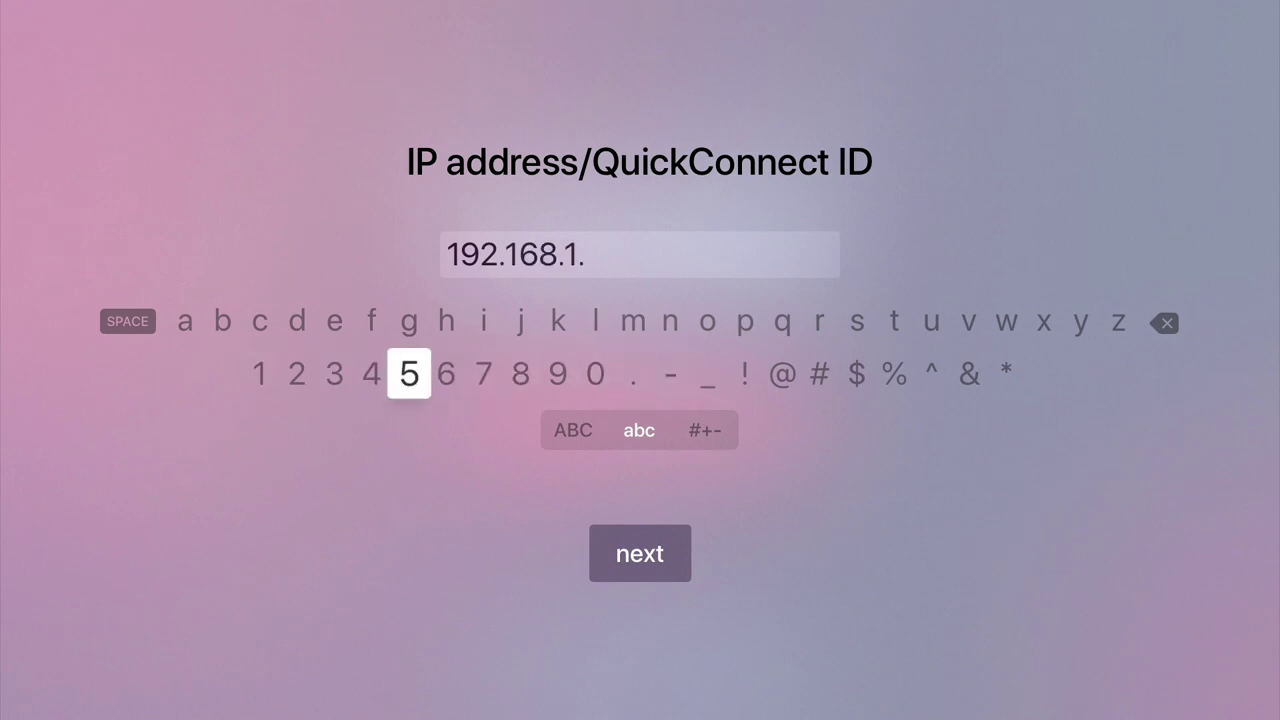
{"action": "key", "text": "Left"}
{"action": "key", "text": "Left"}
{"action": "key", "text": "Left"}
{"action": "key", "text": "Return"}
{"action": "key", "text": "Down"}
{"action": "key", "text": "Down"}
{"action": "key", "text": "Return"}
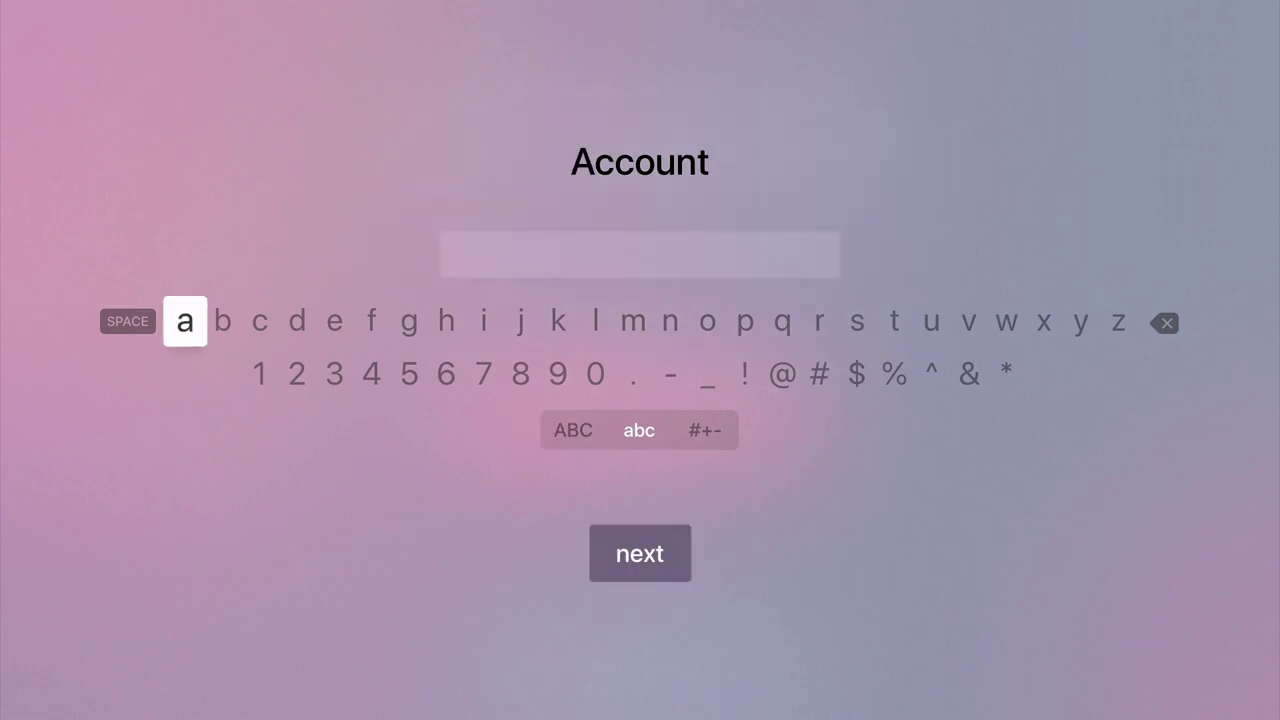
Enter the NAS user's account name and continue to the password field
{"action": "key", "text": "Right"}
{"action": "key", "text": "Right"}
{"action": "key", "text": "Right"}
{"action": "key", "text": "Right"}
{"action": "key", "text": "Right"}
{"action": "key", "text": "Right"}
{"action": "key", "text": "Right"}
{"action": "key", "text": "Right"}
{"action": "key", "text": "Right"}
{"action": "key", "text": "Right"}
{"action": "key", "text": "Right"}
{"action": "key", "text": "Right"}
{"action": "key", "text": "Return"}
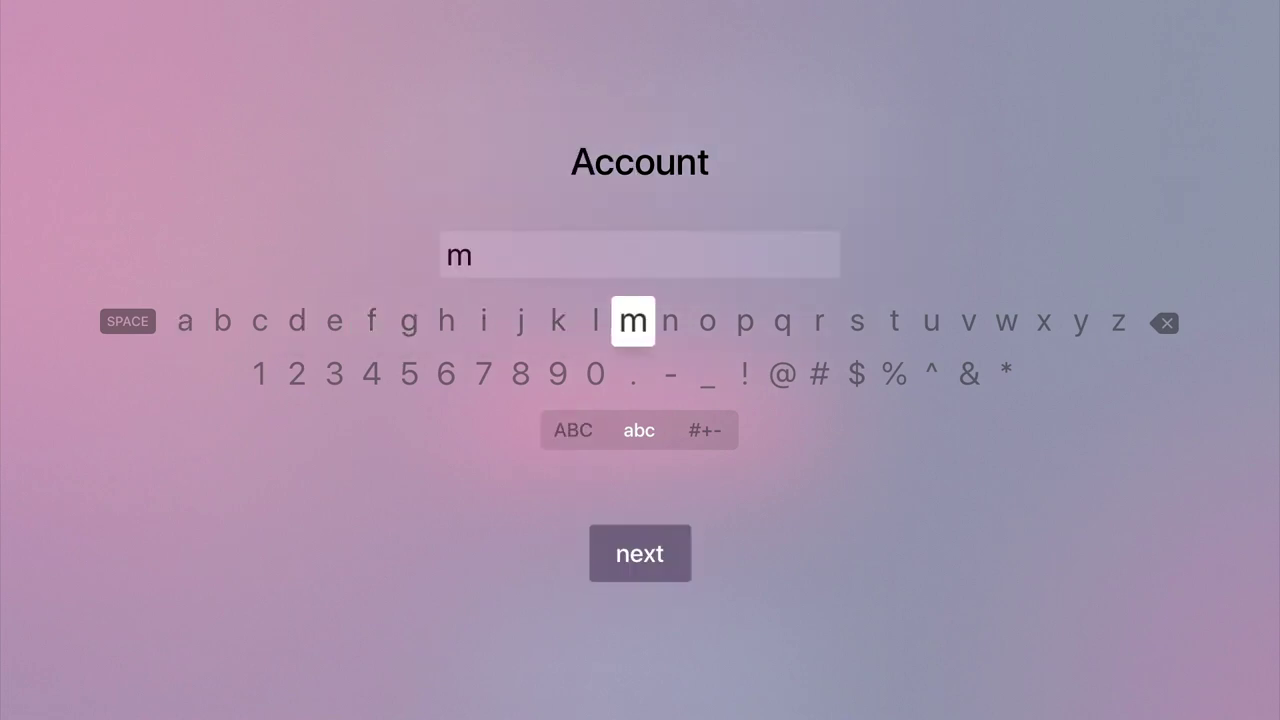
{"action": "key", "text": "Right"}
{"action": "key", "text": "Right"}
{"action": "key", "text": "Right"}
{"action": "key", "text": "Right"}
{"action": "key", "text": "Right"}
{"action": "key", "text": "Return"}
{"action": "key", "text": "Left"}
{"action": "key", "text": "Left"}
{"action": "key", "text": "Left"}
{"action": "key", "text": "Left"}
{"action": "key", "text": "Left"}
{"action": "key", "text": "Left"}
{"action": "key", "text": "Left"}
{"action": "key", "text": "Left"}
{"action": "key", "text": "Left"}
{"action": "key", "text": "Left"}
{"action": "key", "text": "Left"}
{"action": "key", "text": "Left"}
{"action": "key", "text": "Left"}
{"action": "key", "text": "Left"}
{"action": "key", "text": "Left"}
{"action": "key", "text": "Left"}
{"action": "key", "text": "Left"}
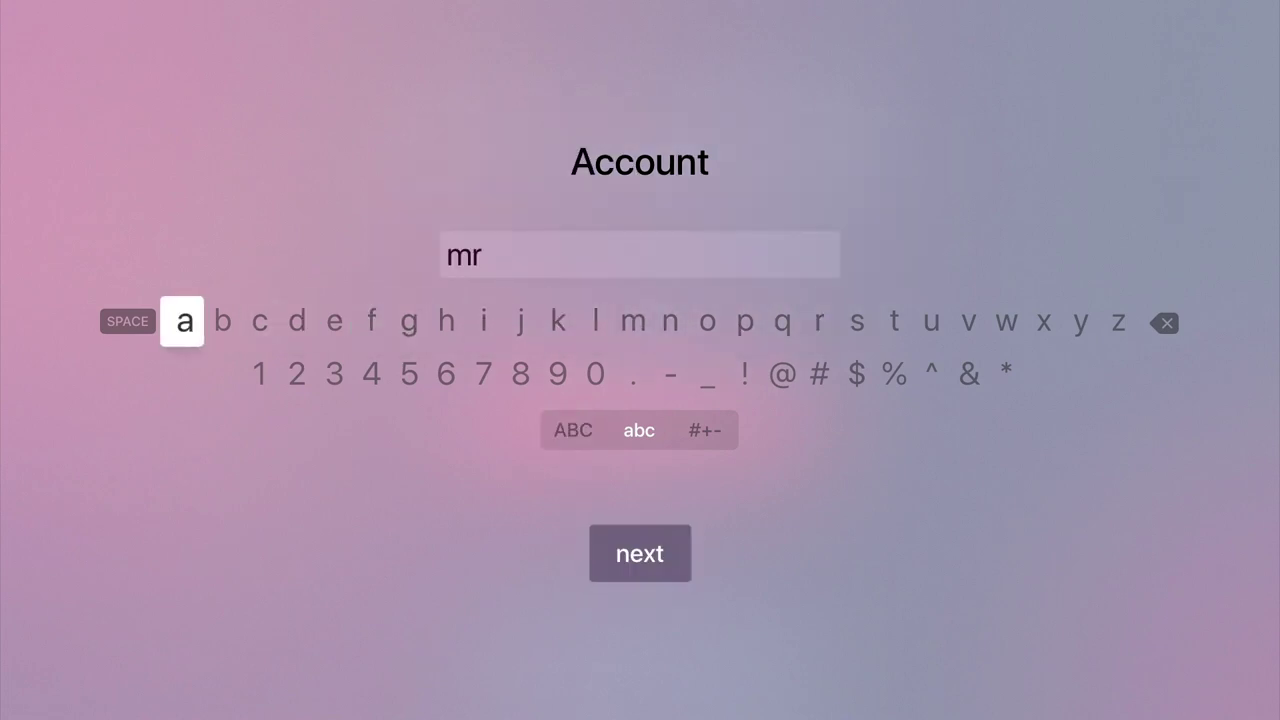
{"action": "key", "text": "Left"}
{"action": "key", "text": "Right"}
{"action": "key", "text": "Right"}
{"action": "key", "text": "Right"}
{"action": "key", "text": "Right"}
{"action": "key", "text": "Right"}
{"action": "key", "text": "Right"}
{"action": "key", "text": "Right"}
{"action": "key", "text": "Right"}
{"action": "key", "text": "Right"}
{"action": "key", "text": "Right"}
{"action": "key", "text": "Right"}
{"action": "key", "text": "Right"}
{"action": "key", "text": "Right"}
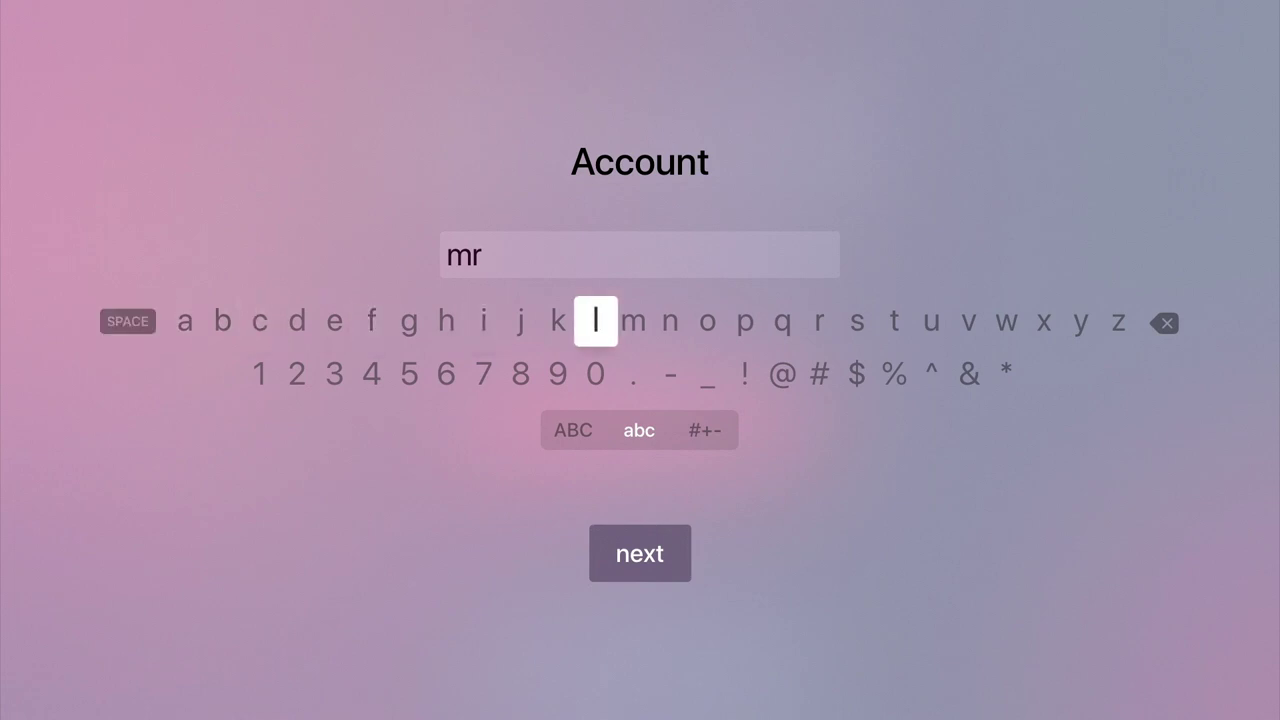
{"action": "key", "text": "Return"}
{"action": "key", "text": "Left"}
{"action": "key", "text": "Left"}
{"action": "key", "text": "Left"}
{"action": "key", "text": "Left"}
{"action": "key", "text": "Left"}
{"action": "key", "text": "Left"}
{"action": "key", "text": "Left"}
{"action": "key", "text": "Left"}
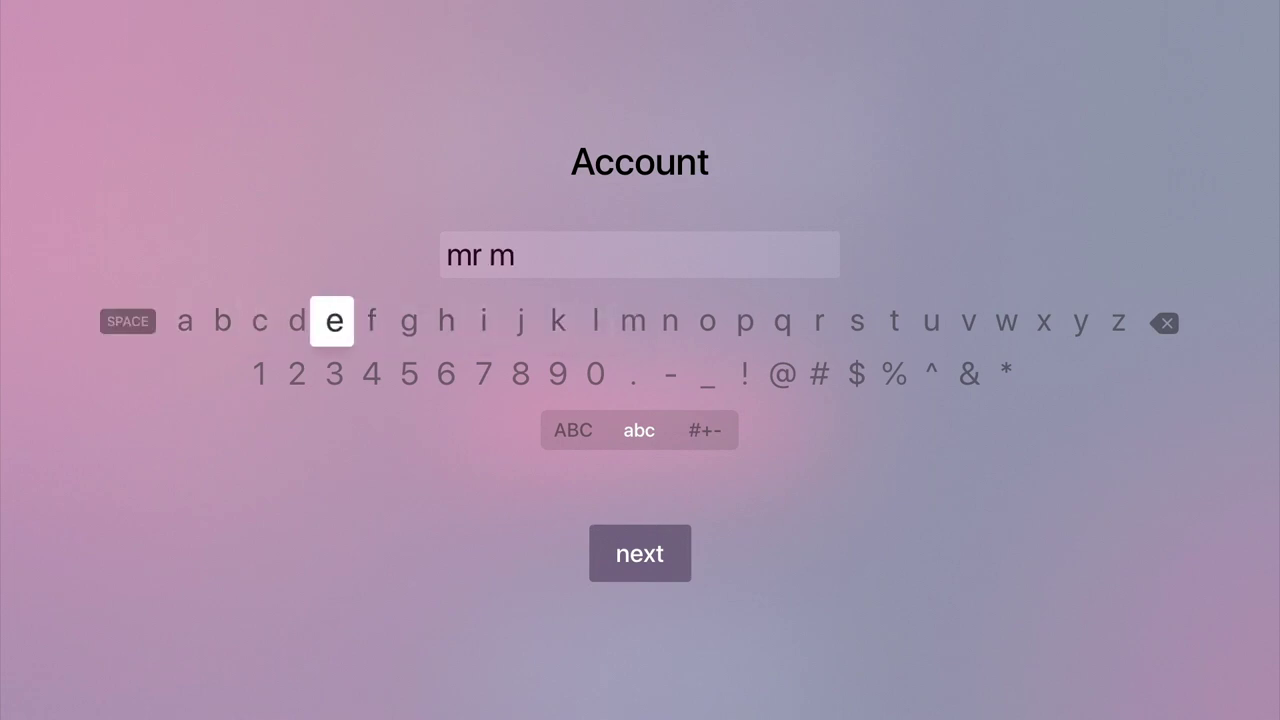
{"action": "key", "text": "Return"}
{"action": "key", "text": "Return"}
{"action": "key", "text": "Right"}
{"action": "key", "text": "Right"}
{"action": "key", "text": "Right"}
{"action": "key", "text": "Right"}
{"action": "key", "text": "Right"}
{"action": "key", "text": "Right"}
{"action": "key", "text": "Right"}
{"action": "key", "text": "Right"}
{"action": "key", "text": "Right"}
{"action": "key", "text": "Right"}
{"action": "key", "text": "Right"}
{"action": "key", "text": "Right"}
{"action": "key", "text": "Right"}
{"action": "key", "text": "Right"}
{"action": "key", "text": "Right"}
{"action": "key", "text": "Right"}
{"action": "key", "text": "Right"}
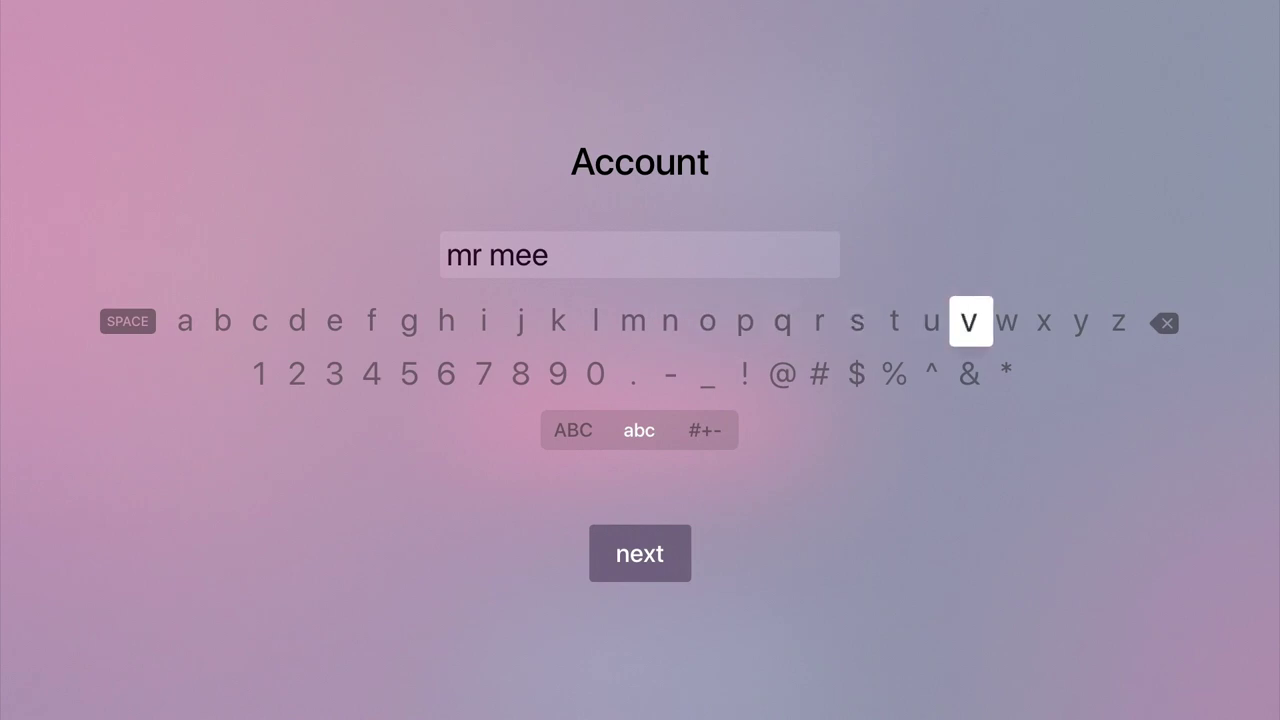
{"action": "key", "text": "Left"}
{"action": "key", "text": "Left"}
{"action": "key", "text": "Left"}
{"action": "key", "text": "Return"}
{"action": "key", "text": "Left"}
{"action": "key", "text": "Left"}
{"action": "key", "text": "Left"}
{"action": "key", "text": "Left"}
{"action": "key", "text": "Left"}
{"action": "key", "text": "Left"}
{"action": "key", "text": "Left"}
{"action": "key", "text": "Left"}
{"action": "key", "text": "Left"}
{"action": "key", "text": "Left"}
{"action": "key", "text": "Left"}
{"action": "key", "text": "Left"}
{"action": "key", "text": "Left"}
{"action": "key", "text": "Left"}
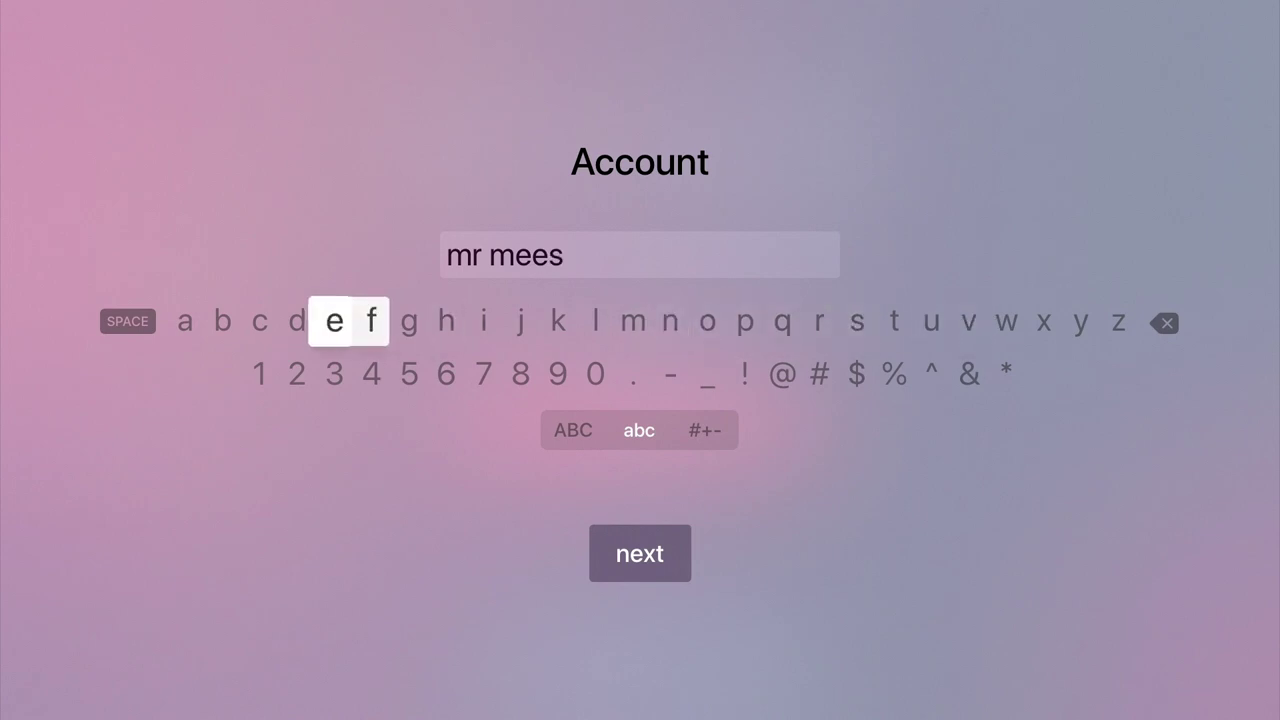
{"action": "key", "text": "Return"}
{"action": "key", "text": "Return"}
{"action": "key", "text": "Right"}
{"action": "key", "text": "Right"}
{"action": "key", "text": "Right"}
{"action": "key", "text": "Right"}
{"action": "key", "text": "Right"}
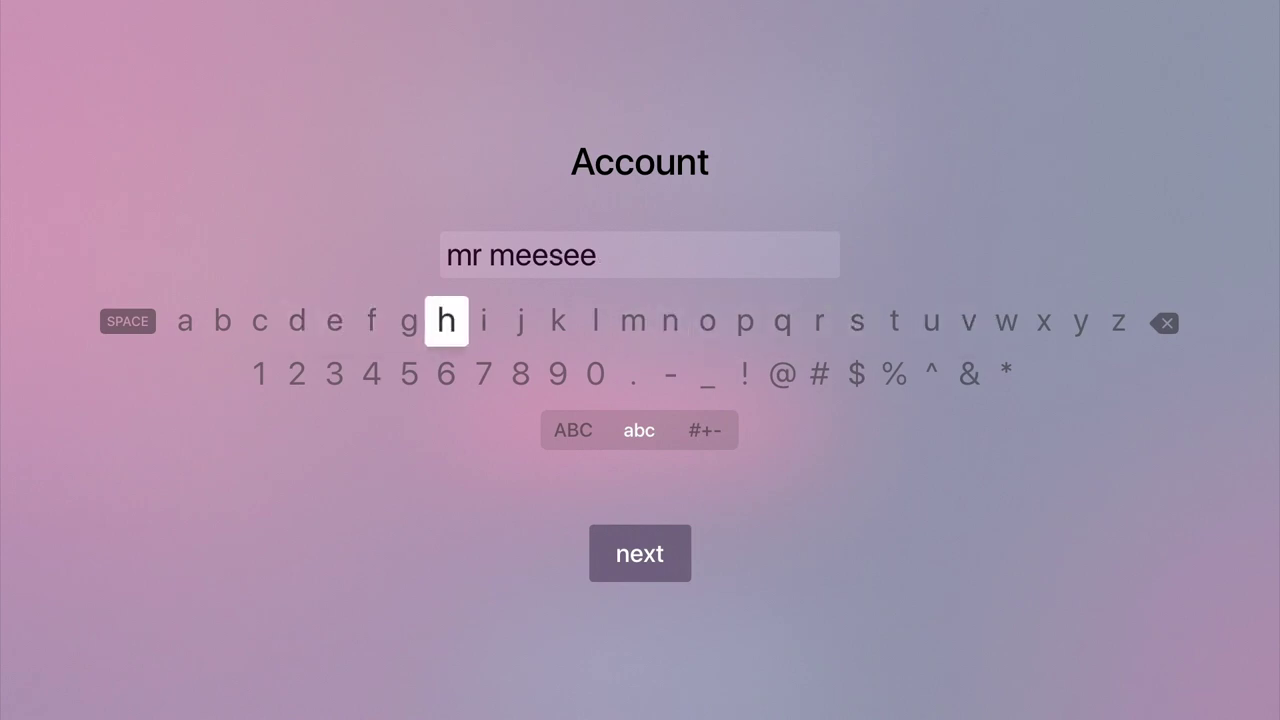
{"action": "key", "text": "Right"}
{"action": "key", "text": "Return"}
{"action": "key", "text": "Right"}
{"action": "key", "text": "Right"}
{"action": "key", "text": "Right"}
{"action": "key", "text": "Right"}
{"action": "key", "text": "Right"}
{"action": "key", "text": "Right"}
{"action": "key", "text": "Right"}
{"action": "key", "text": "Right"}
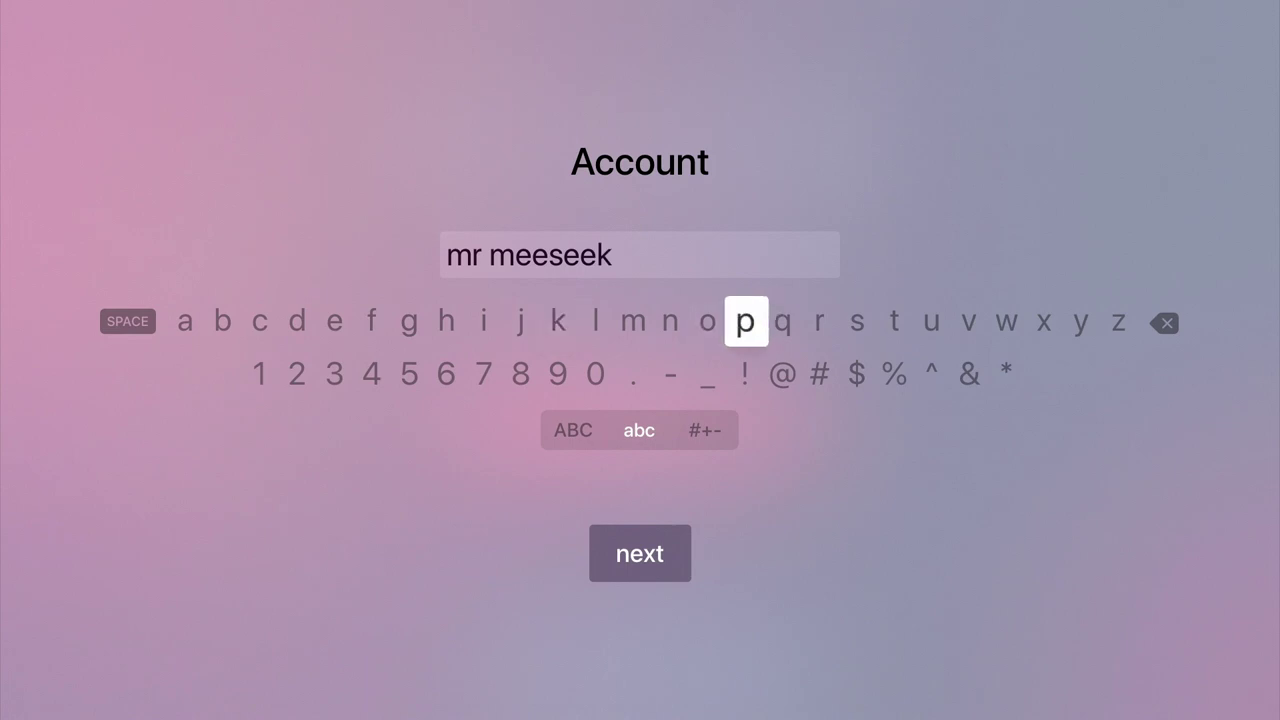
{"action": "key", "text": "Return"}
{"action": "key", "text": "Down"}
{"action": "key", "text": "Down"}
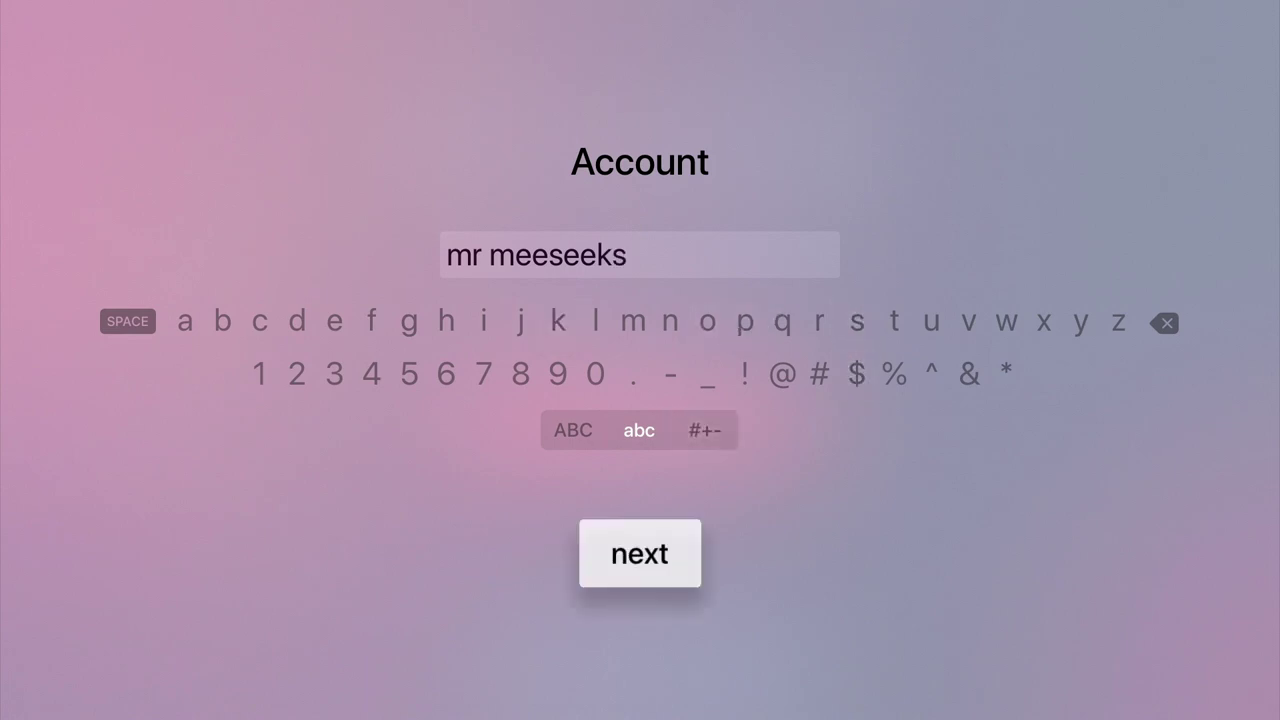
{"action": "key", "text": "Return"}
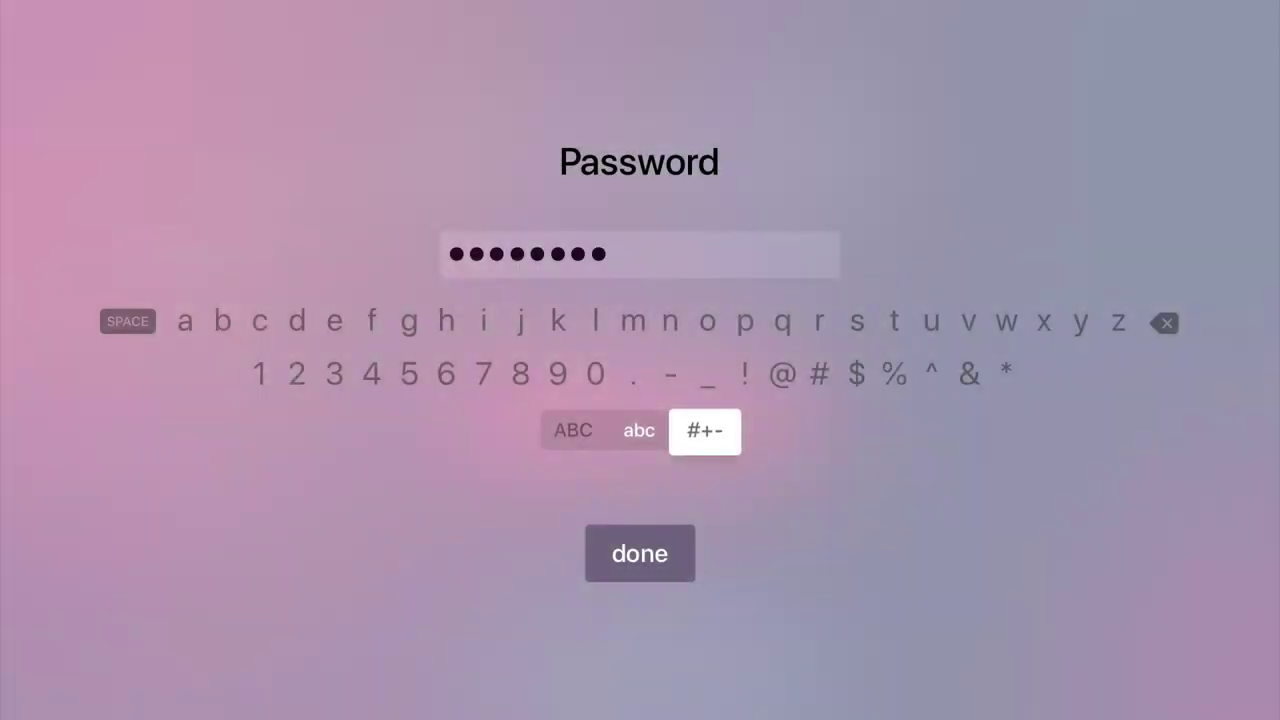
Submit the account password and log in to the Synology NAS
{"action": "key", "text": "Down"}
{"action": "key", "text": "Return"}
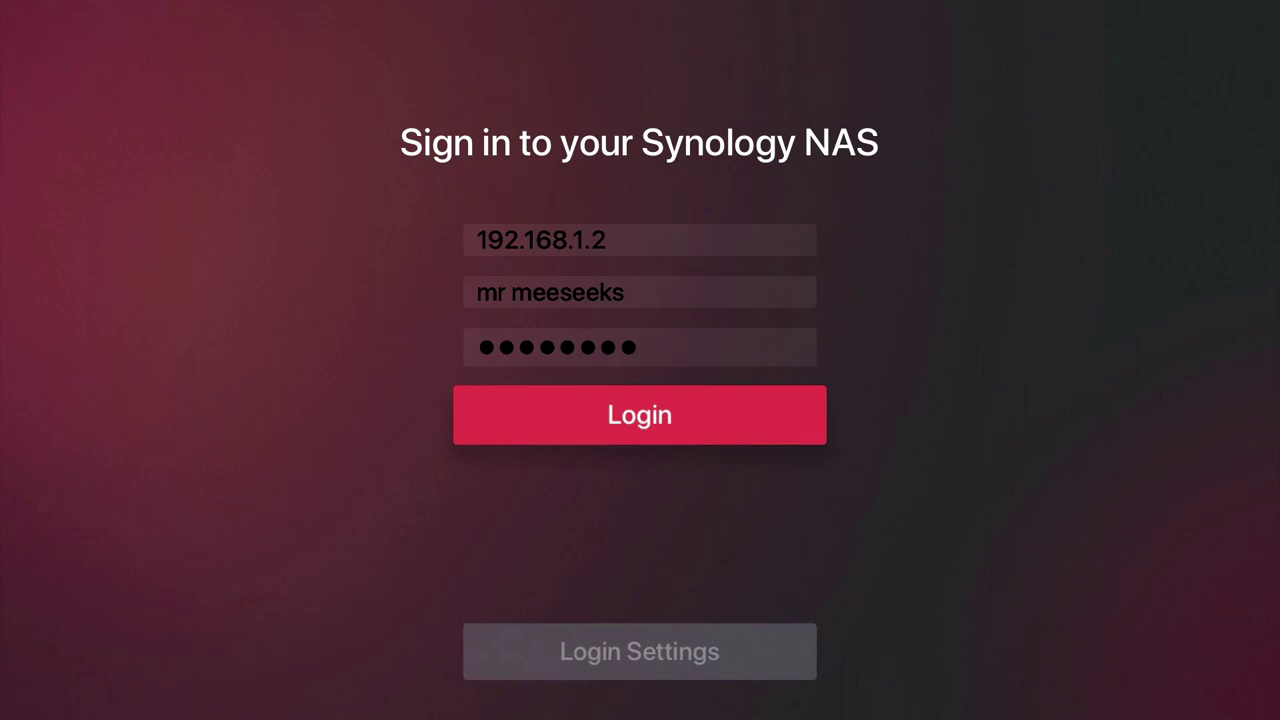
{"action": "key", "text": "Return"}
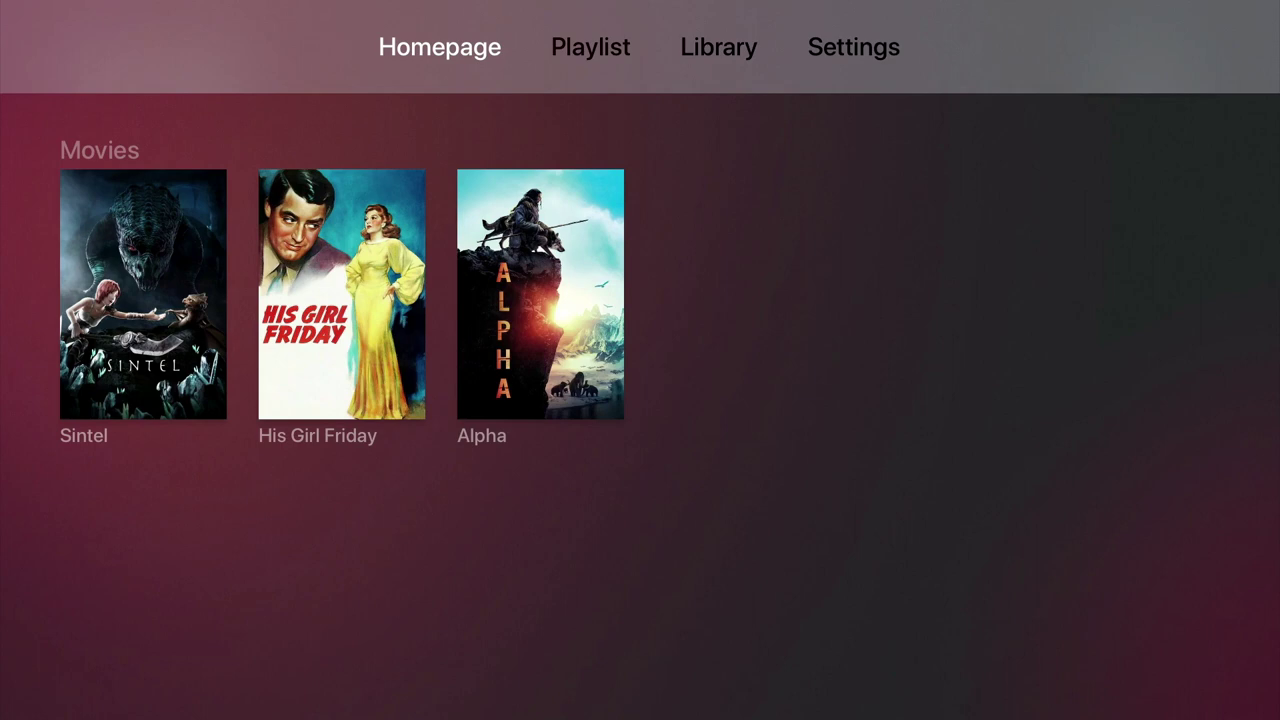
Open the app settings and review the login information, including version, DiskStation address, account and the logout option
{"action": "key", "text": "Right"}
{"action": "key", "text": "Right"}
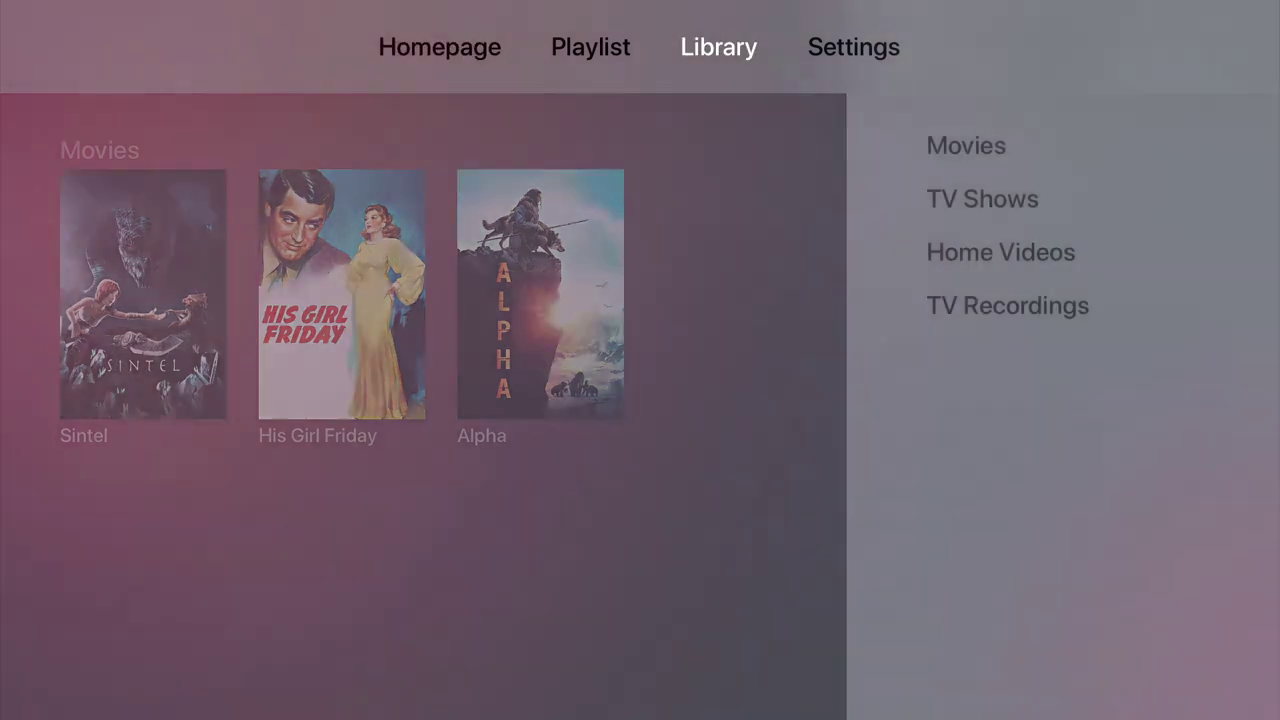
{"action": "key", "text": "Right"}
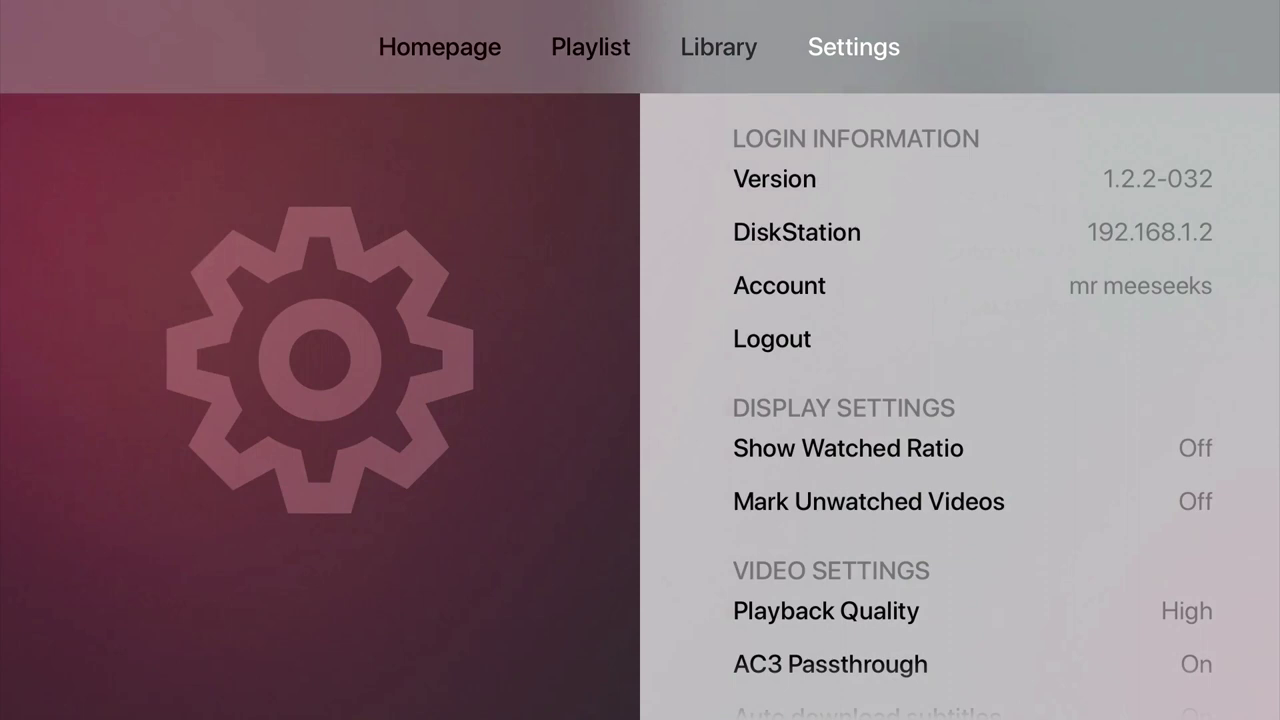
{"action": "key", "text": "Down"}
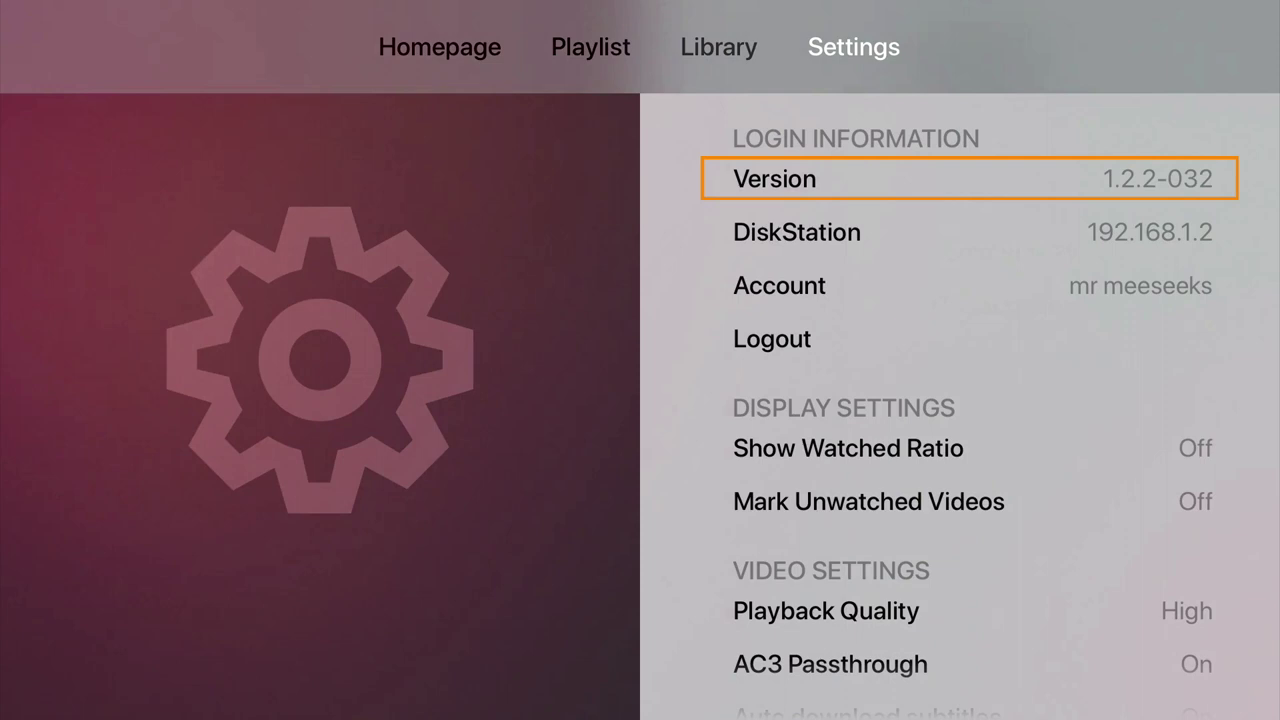
{"action": "key", "text": "Up"}
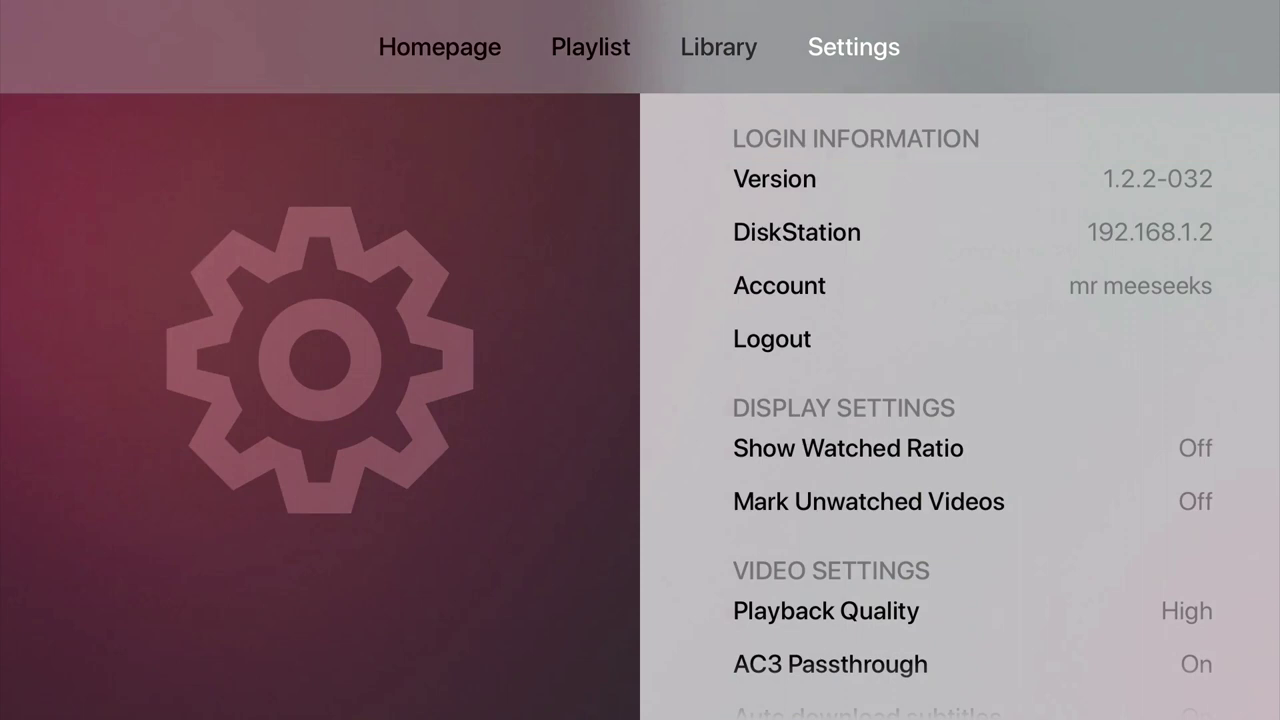
{"action": "key", "text": "Down"}
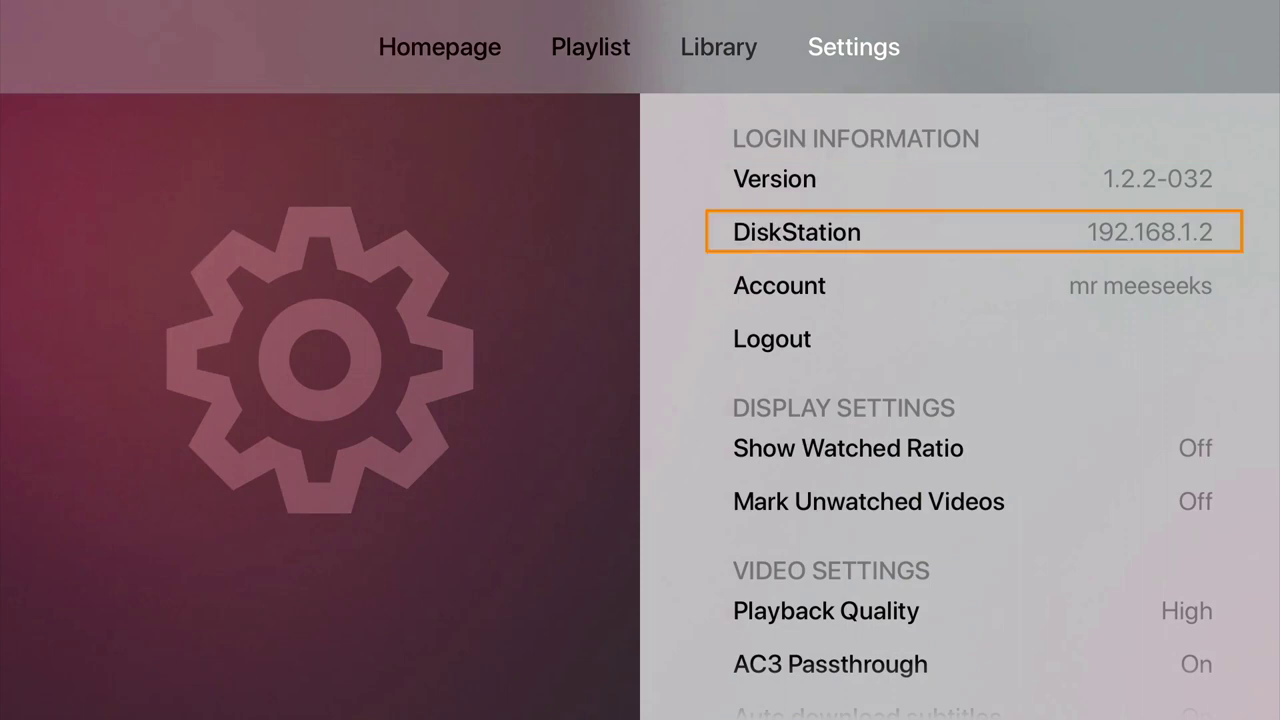
{"action": "key", "text": "Down"}
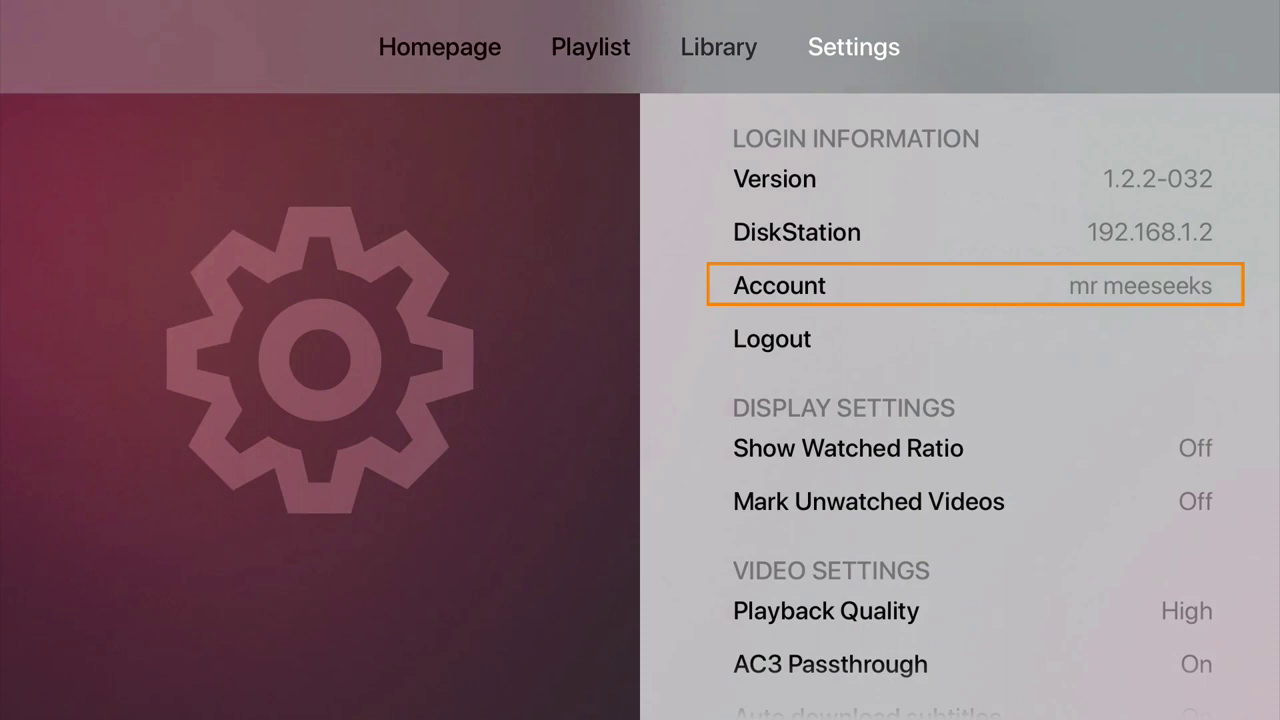
{"action": "key", "text": "Return"}
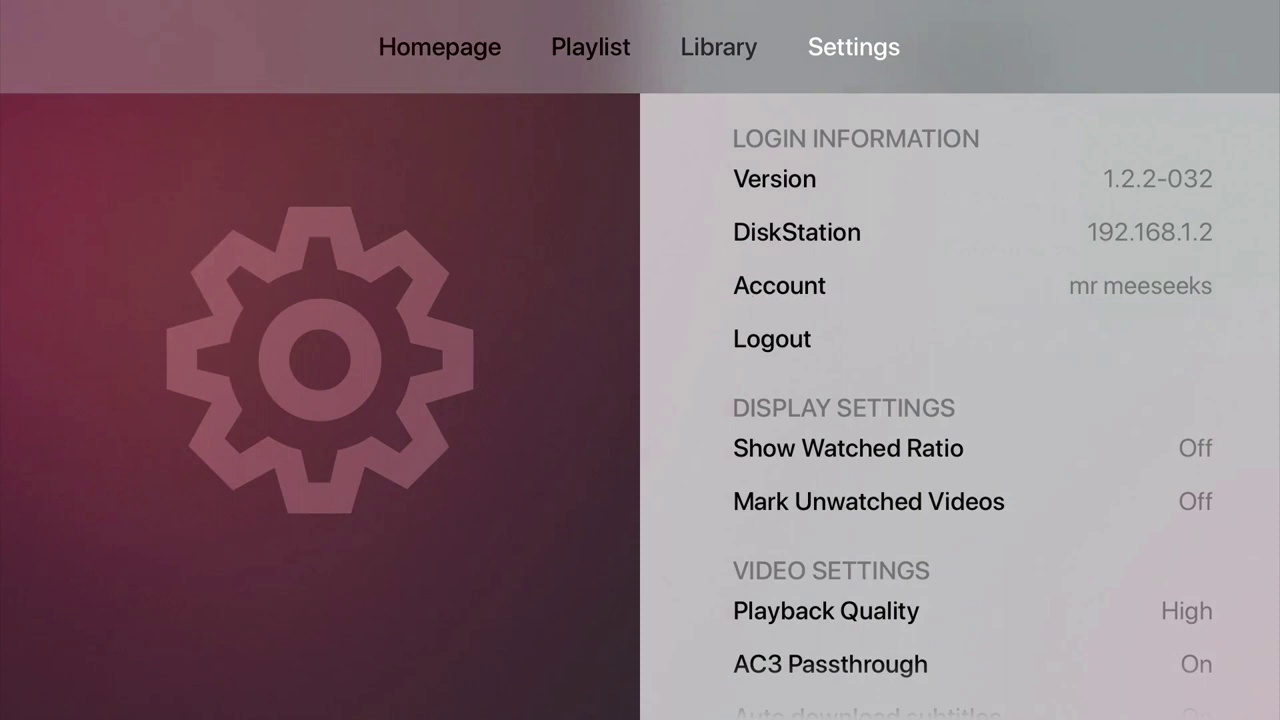
{"action": "key", "text": "Down"}
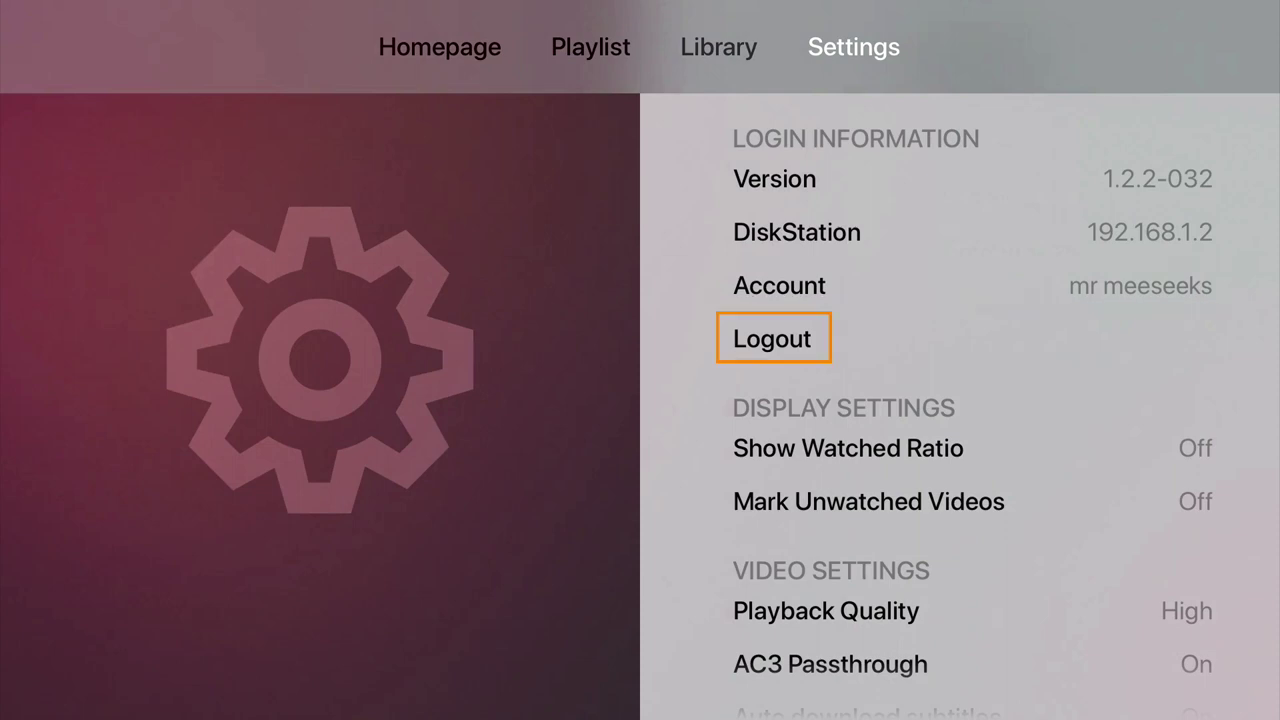
{"action": "key", "text": "Return"}
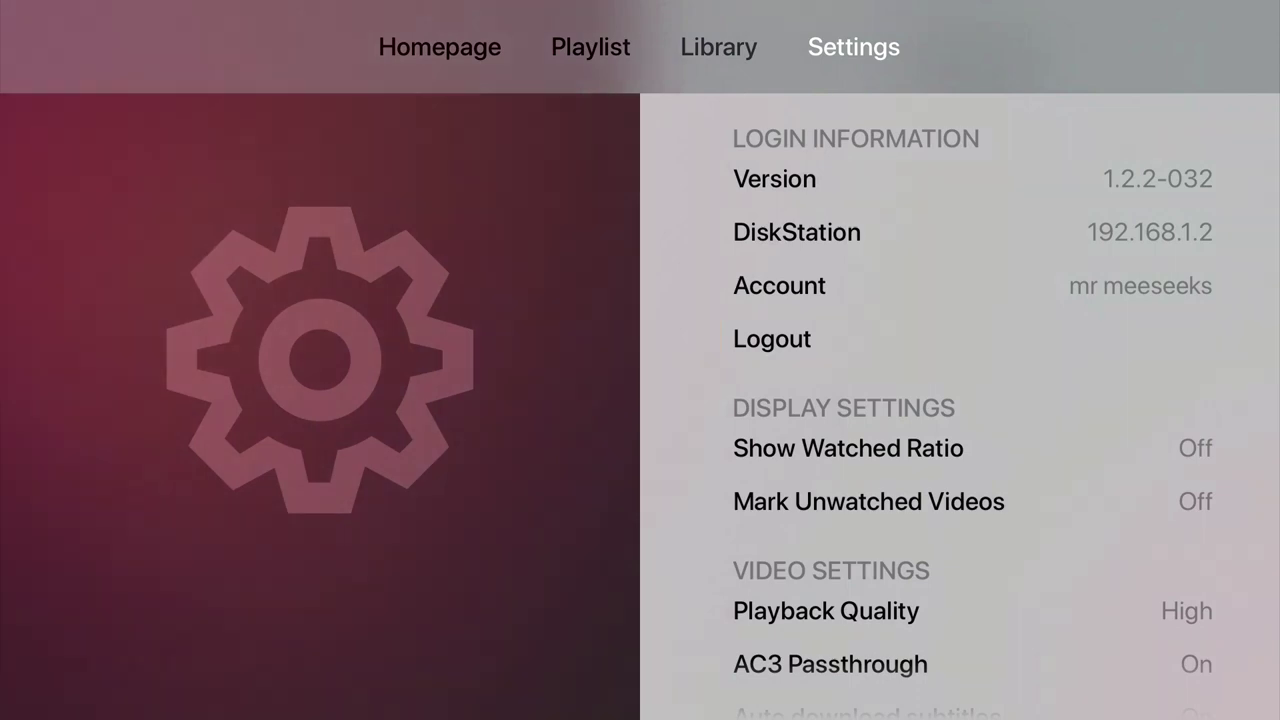
Turn off the automatic download of subtitles in the video settings
{"action": "key", "text": "Down"}
{"action": "key", "text": "Down"}
{"action": "key", "text": "Down"}
{"action": "key", "text": "Down"}
{"action": "key", "text": "Down"}
{"action": "key", "text": "Down"}
{"action": "key", "text": "Down"}
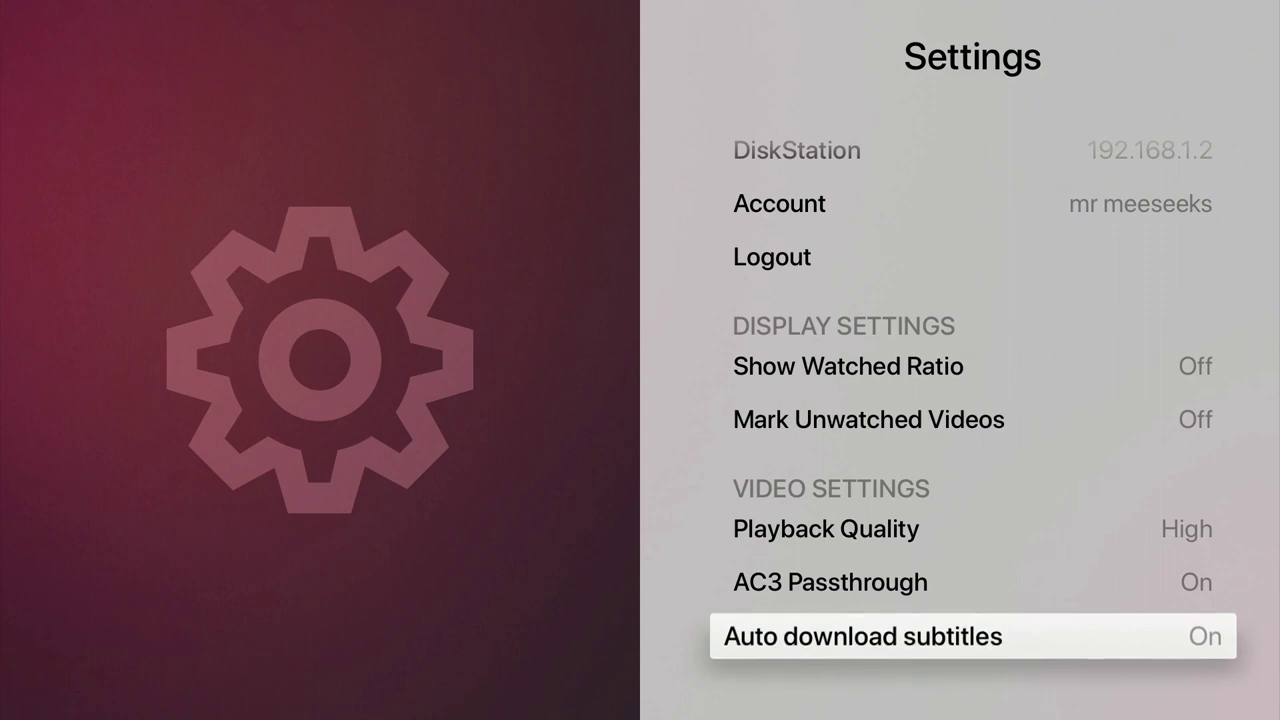
{"action": "key", "text": "Return"}
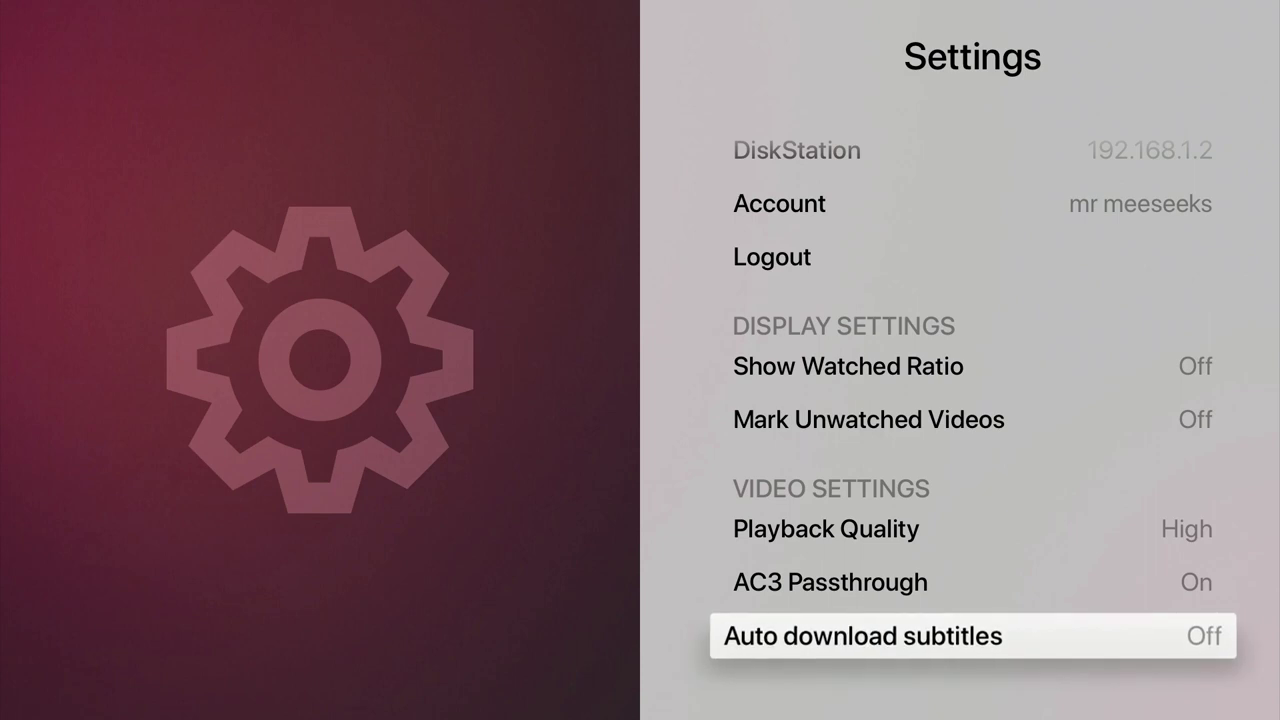
Turn on Mark Unwatched Videos and Show Watched Ratio in the display settings
{"action": "key", "text": "Up"}
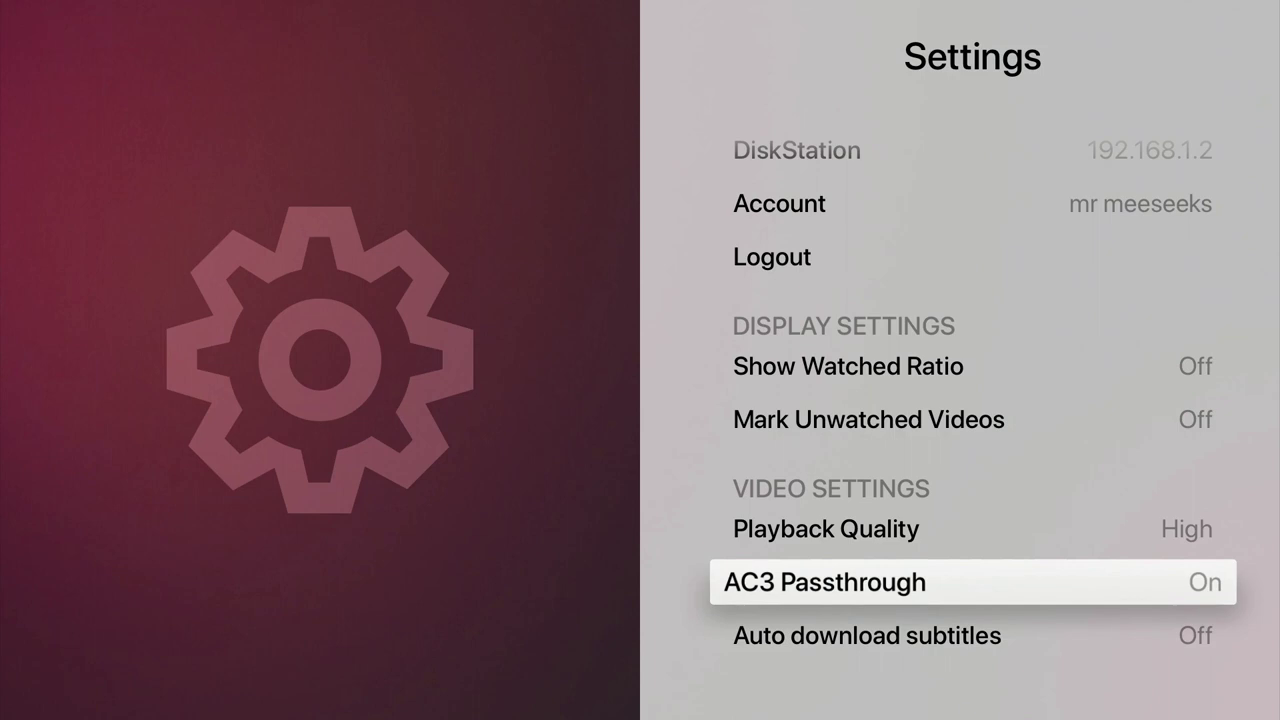
{"action": "key", "text": "Up"}
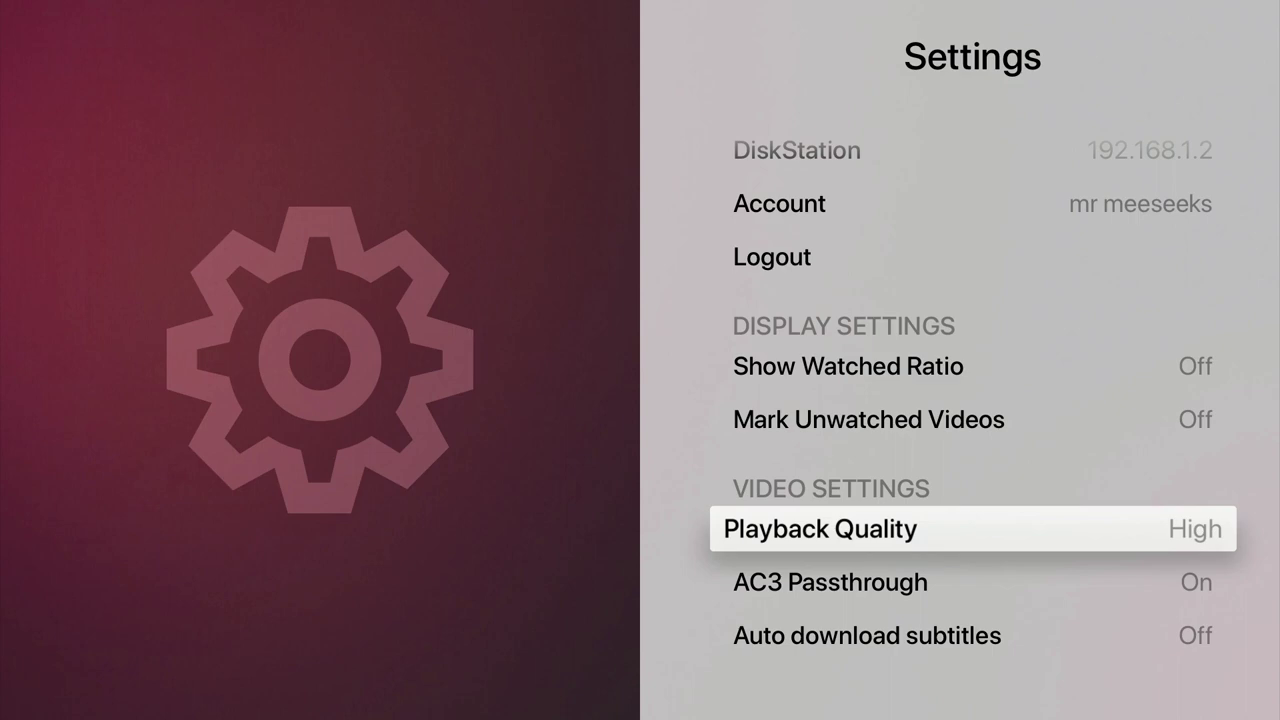
{"action": "key", "text": "Up"}
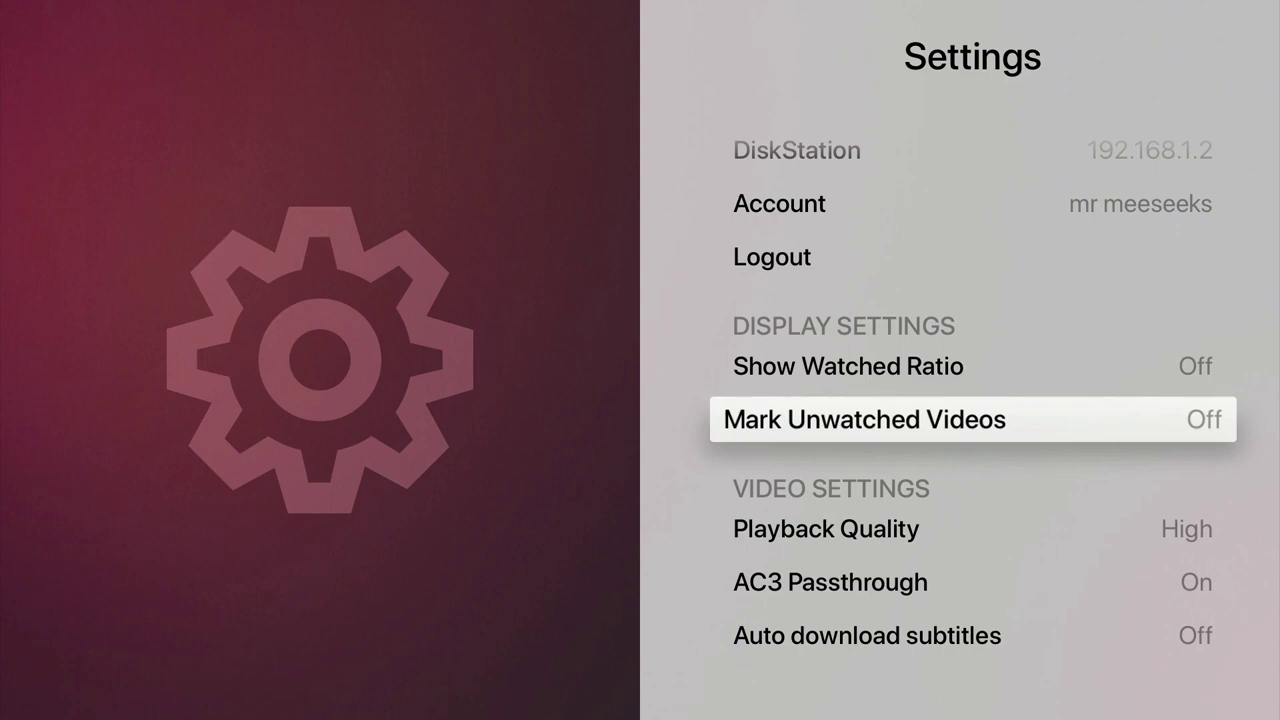
{"action": "key", "text": "Return"}
{"action": "key", "text": "Up"}
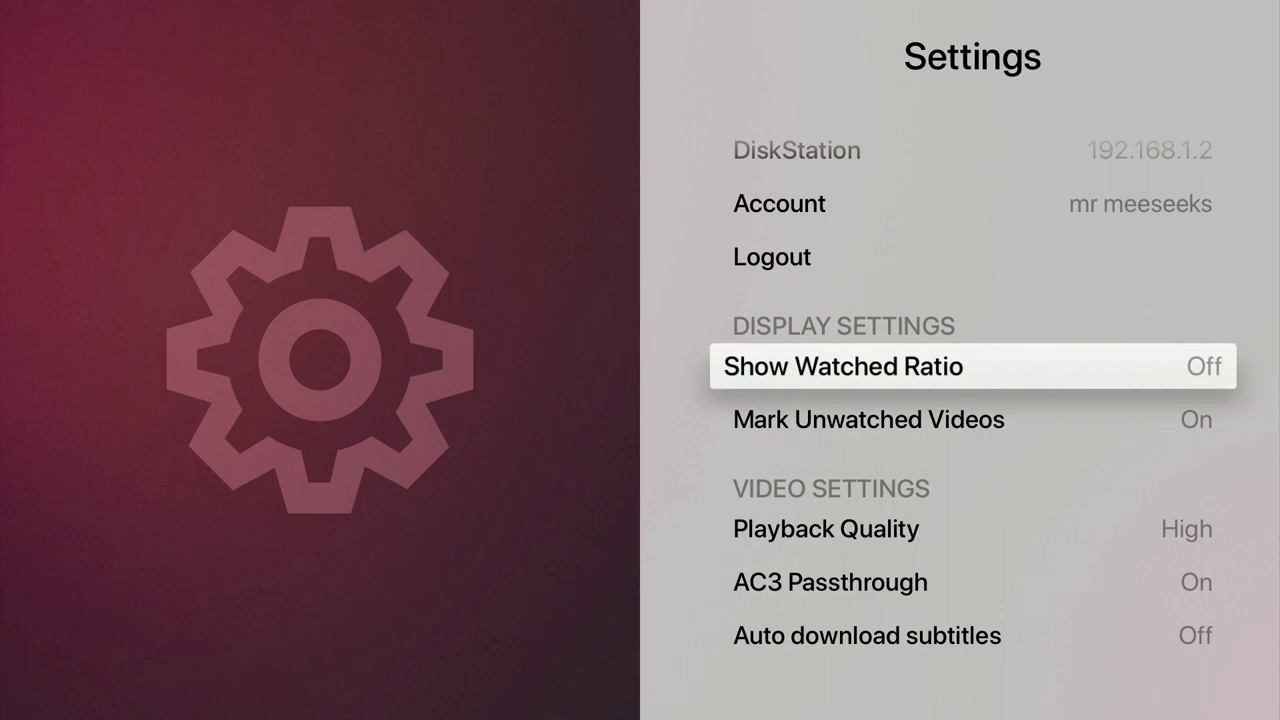
{"action": "key", "text": "Return"}
{"action": "key", "text": "Up"}
{"action": "key", "text": "Up"}
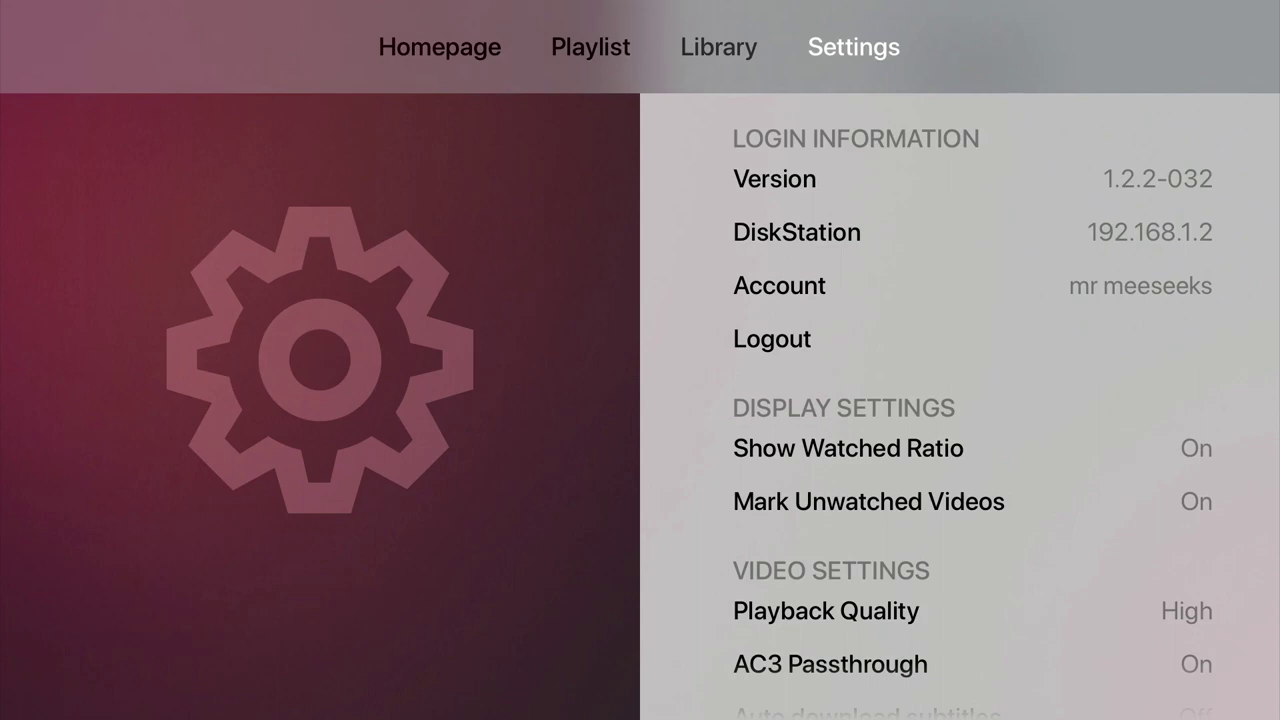
Return to the homepage by way of the library and playlists, and open the movie Sintel for playback
{"action": "key", "text": "Left"}
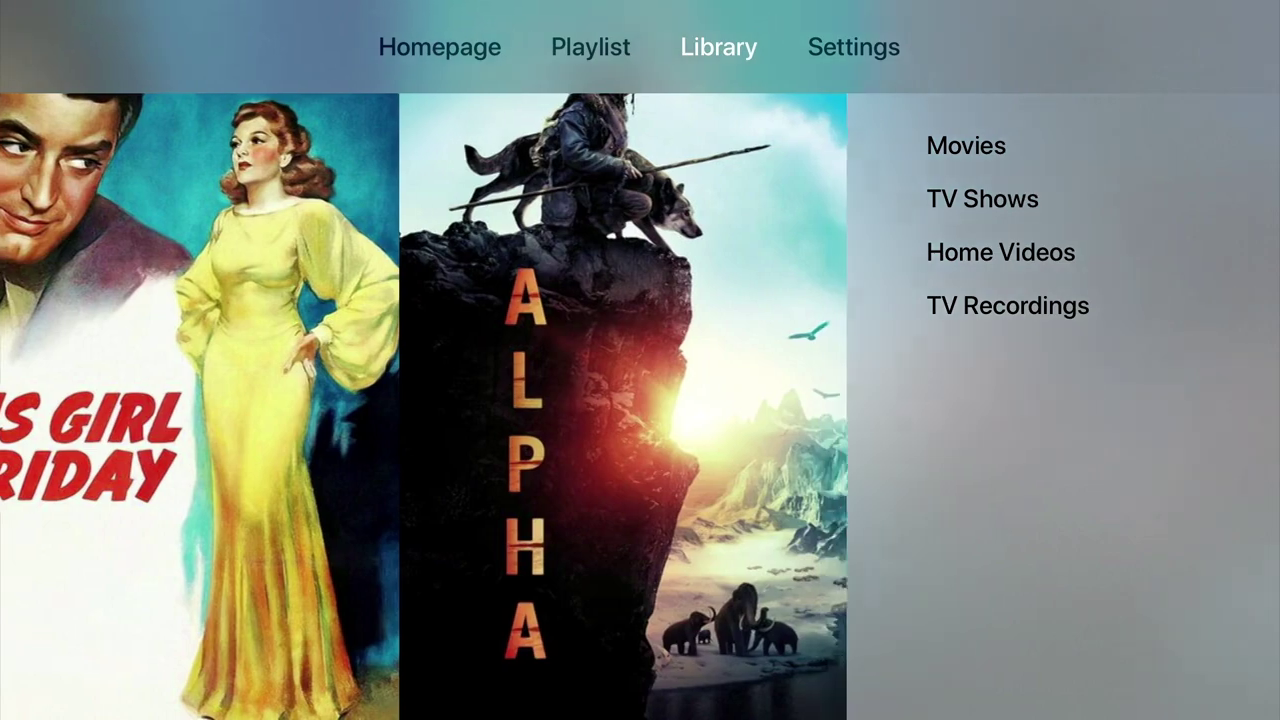
{"action": "key", "text": "Left"}
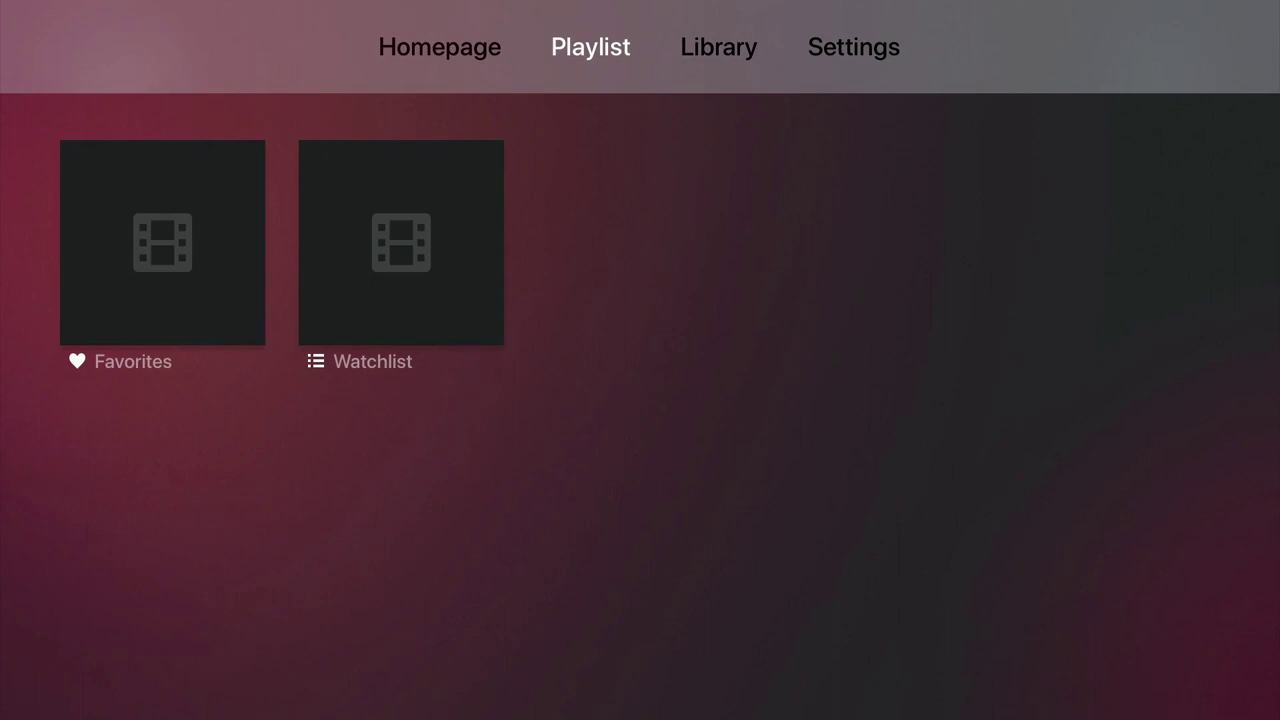
{"action": "key", "text": "Left"}
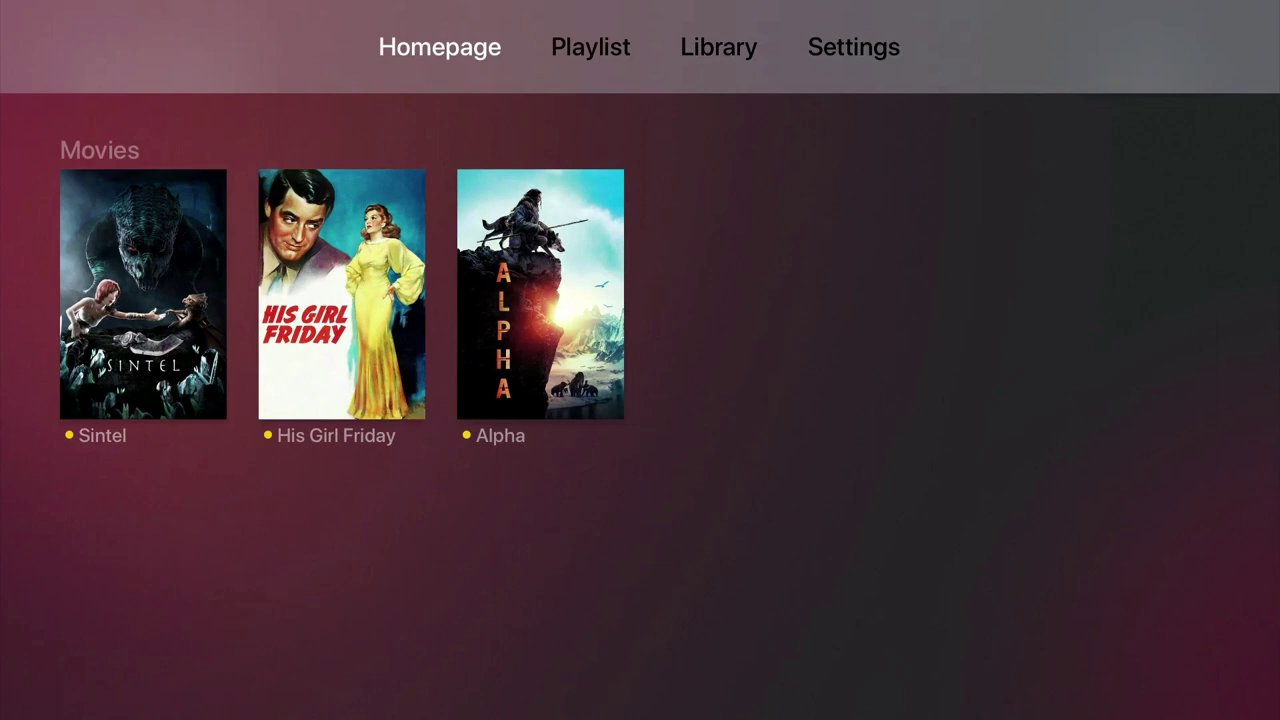
{"action": "left_click", "coordinate": [97, 435]}
{"action": "key", "text": "Down"}
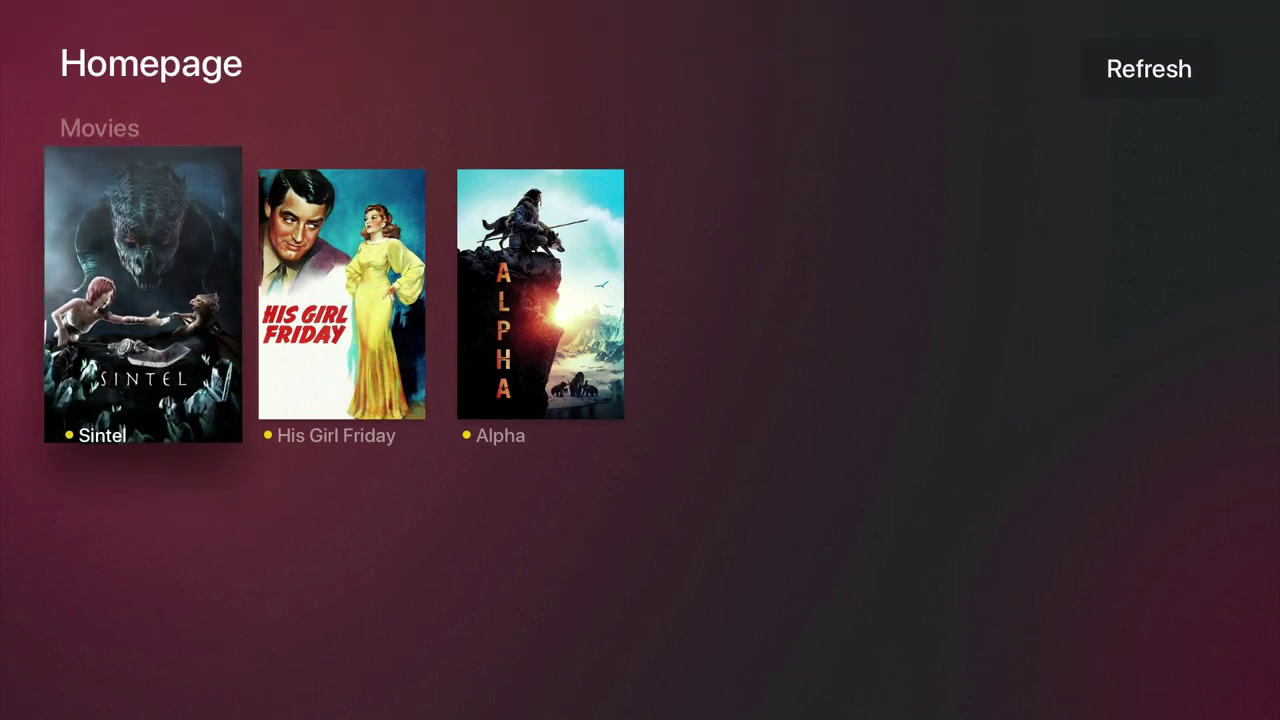
{"action": "key", "text": "Return"}
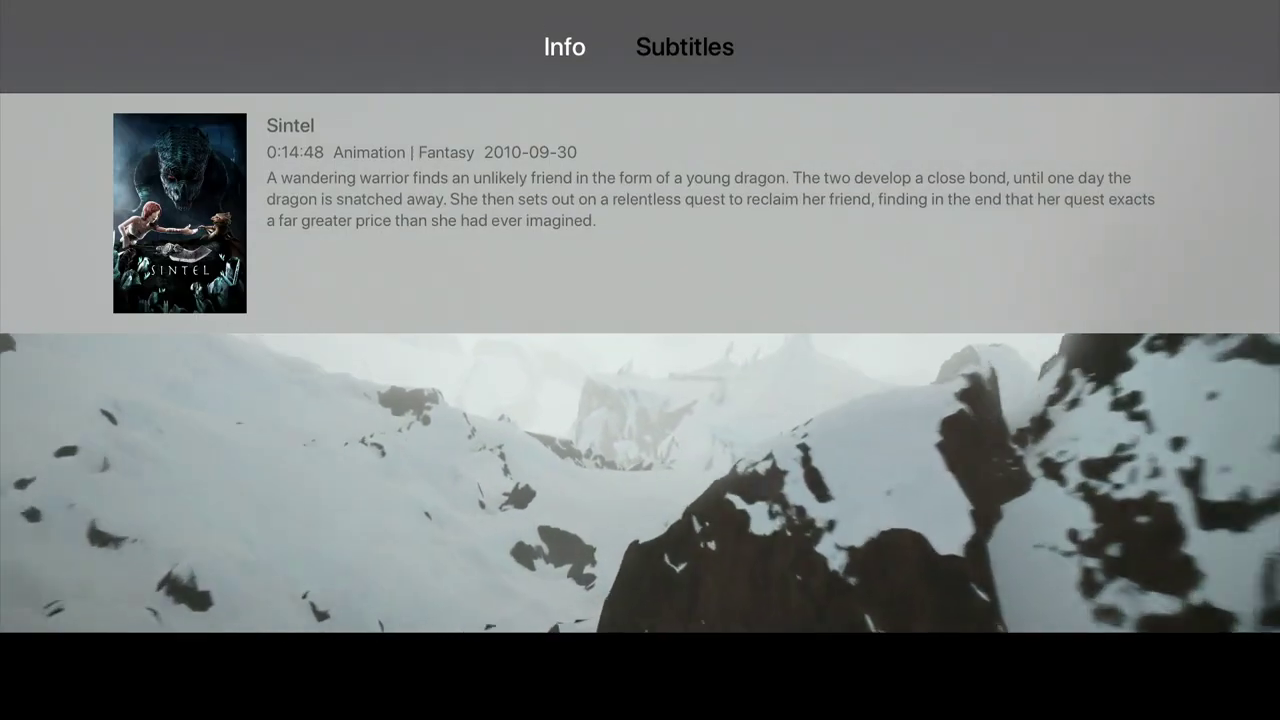
Open the subtitle options of the playing movie Sintel, search for subtitles, and close the options again
{"action": "key", "text": "Right"}
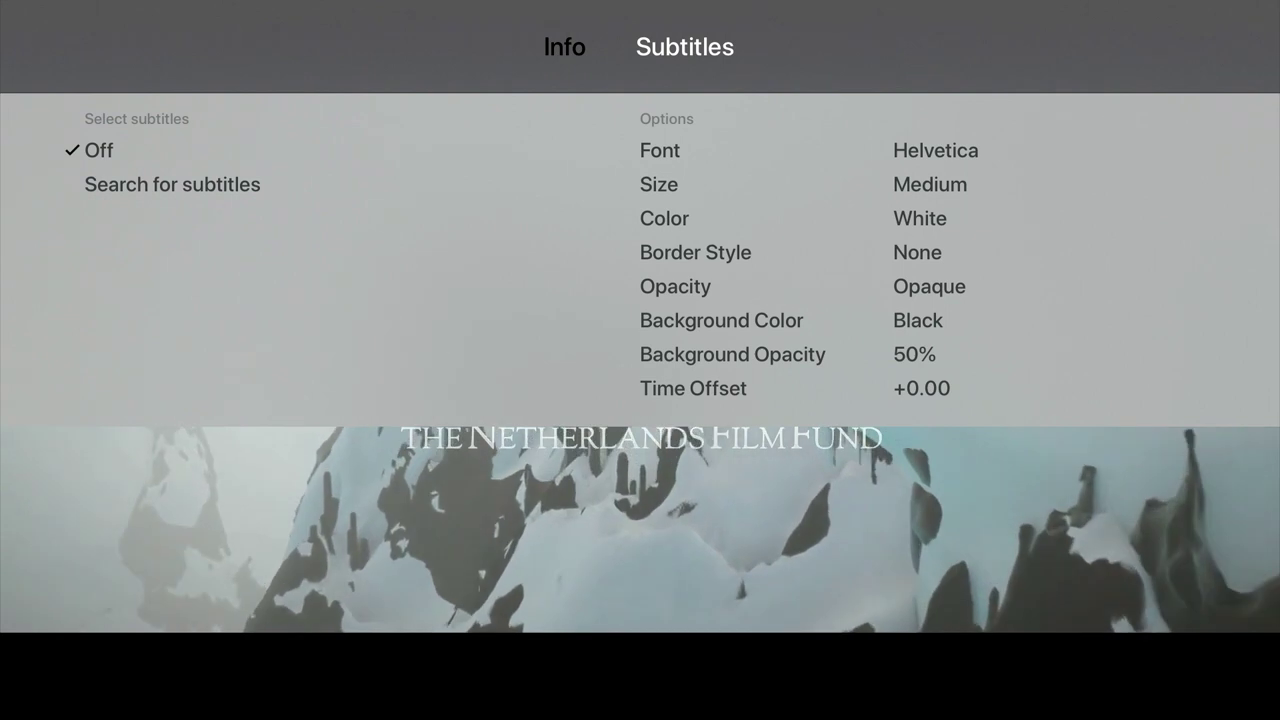
{"action": "key", "text": "Down"}
{"action": "key", "text": "Down"}
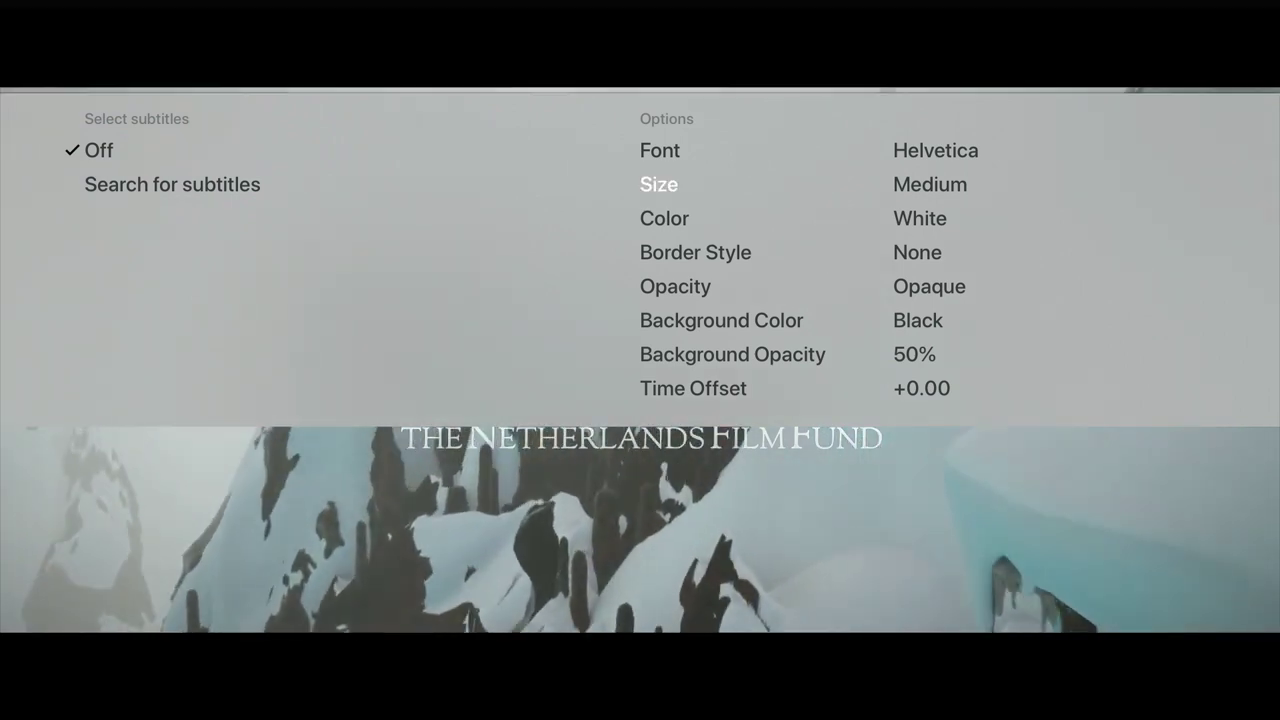
{"action": "key", "text": "Left"}
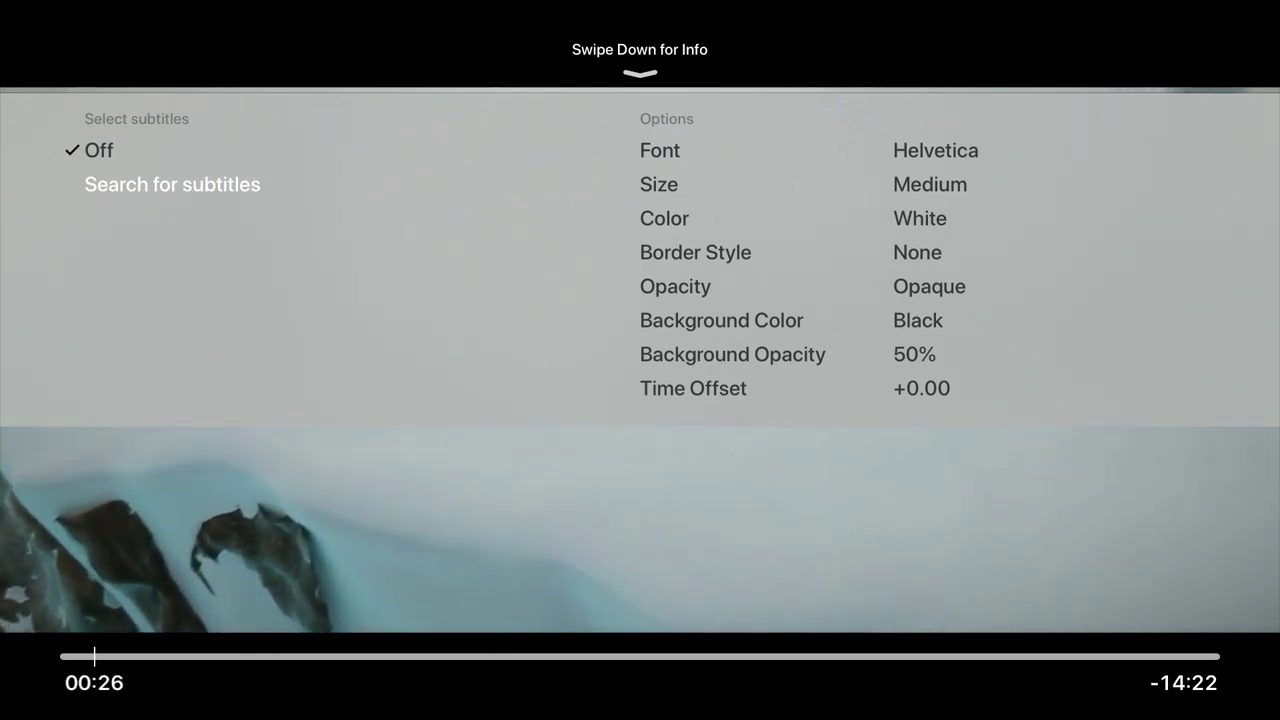
{"action": "key", "text": "Return"}
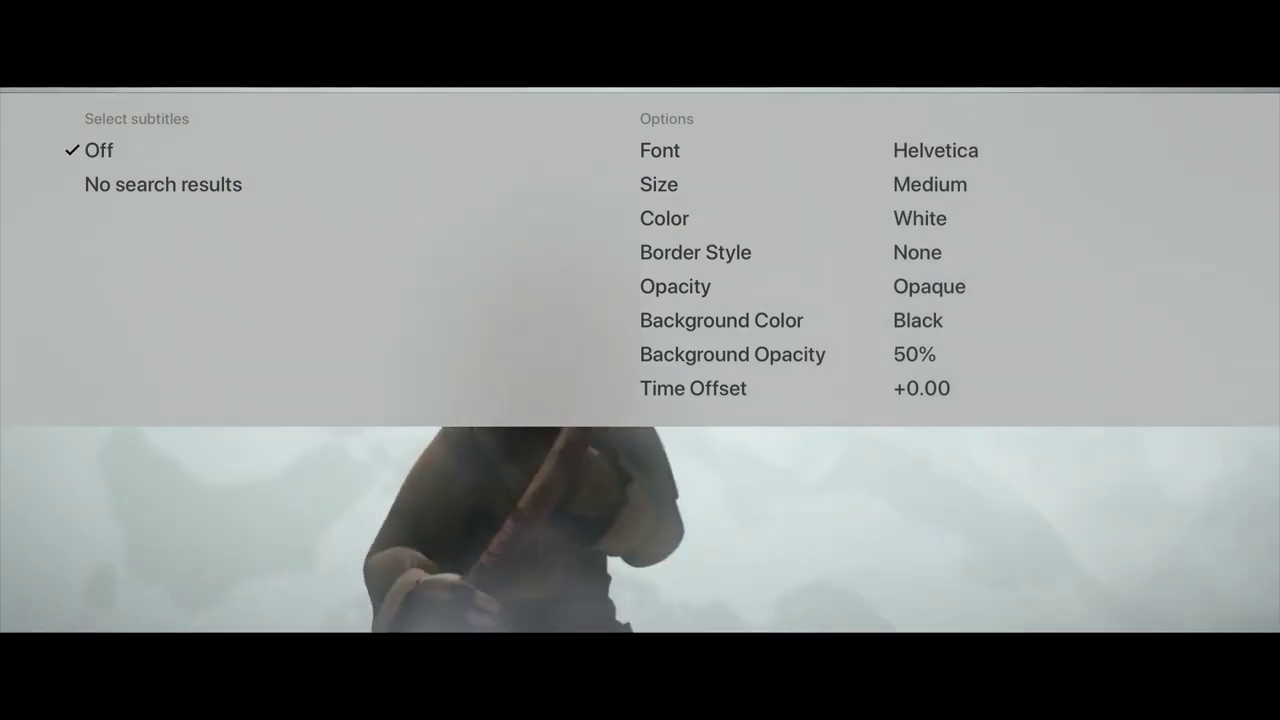
{"action": "key", "text": "Up"}
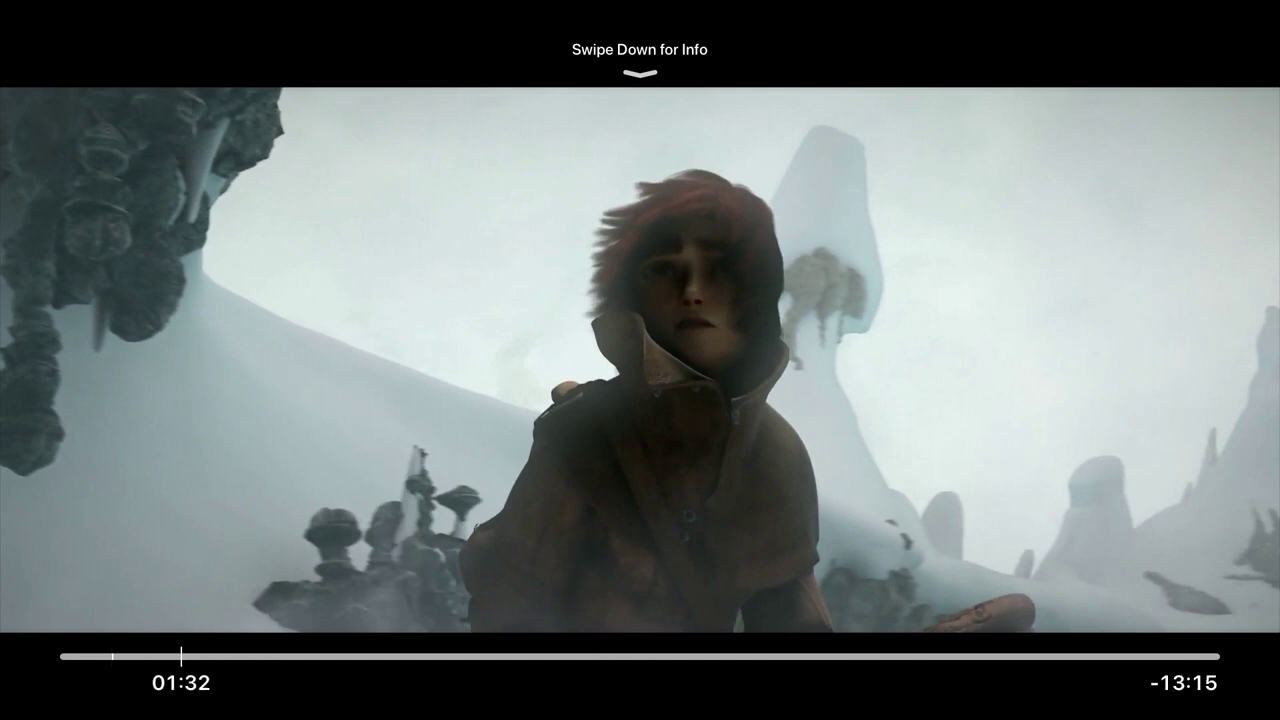
Move the playback position of Sintel back to 00:41, and leave the movie for the homepage
{"action": "key", "text": "Left"}
{"action": "key", "text": "space"}
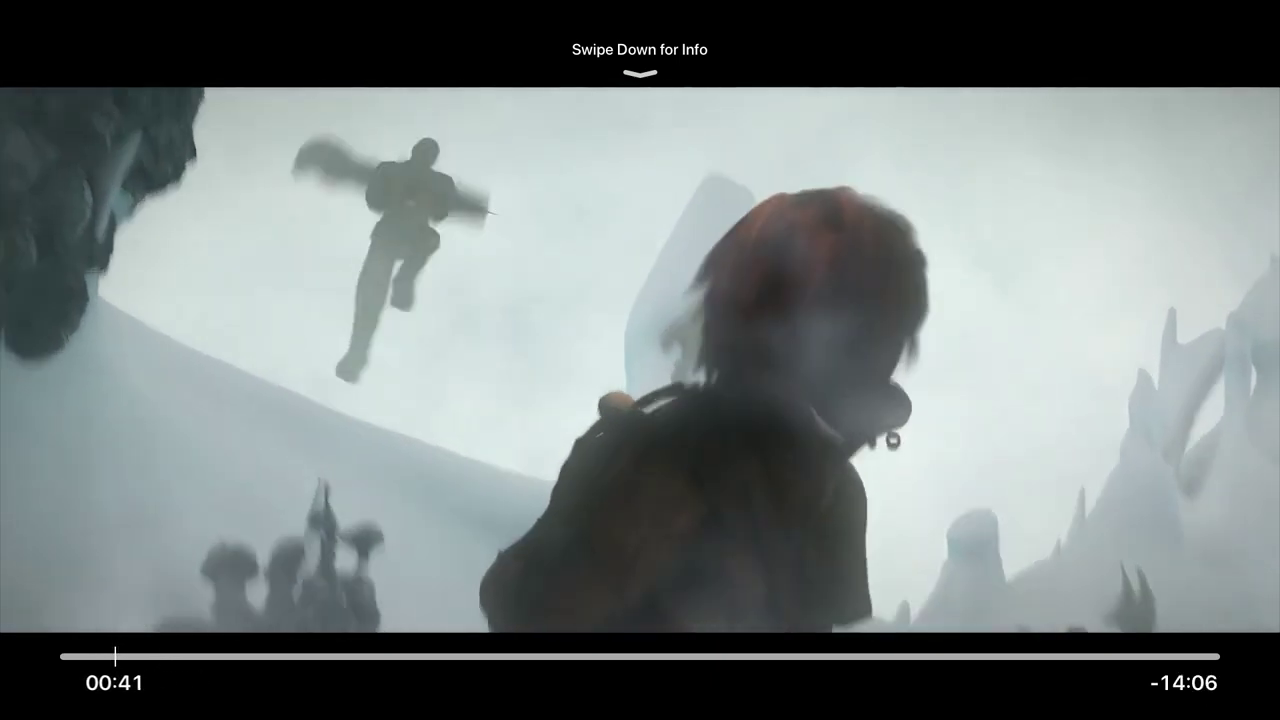
{"action": "key", "text": "Down"}
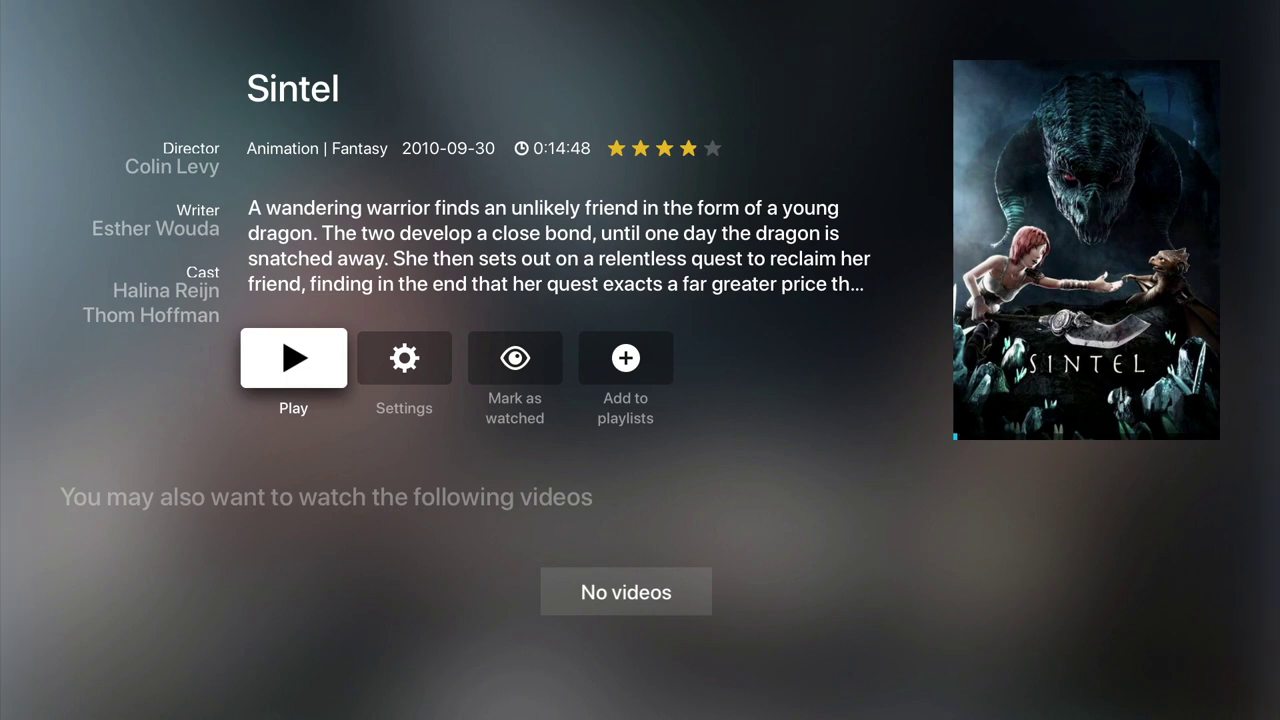
{"action": "key", "text": "Escape"}
Examine the watched-ratio indicator on the Sintel poster and the unwatched marks beside the other movies on the homepage
{"action": "key", "text": "Right"}
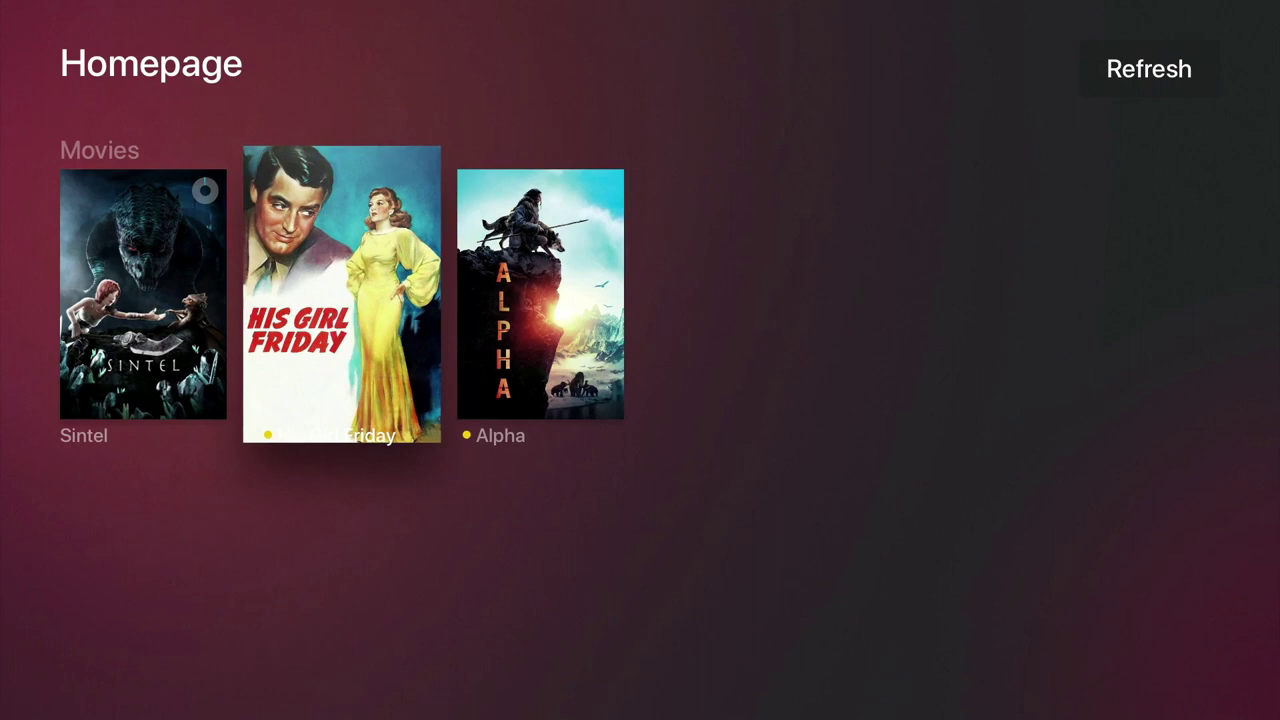
{"action": "key", "text": "Left"}
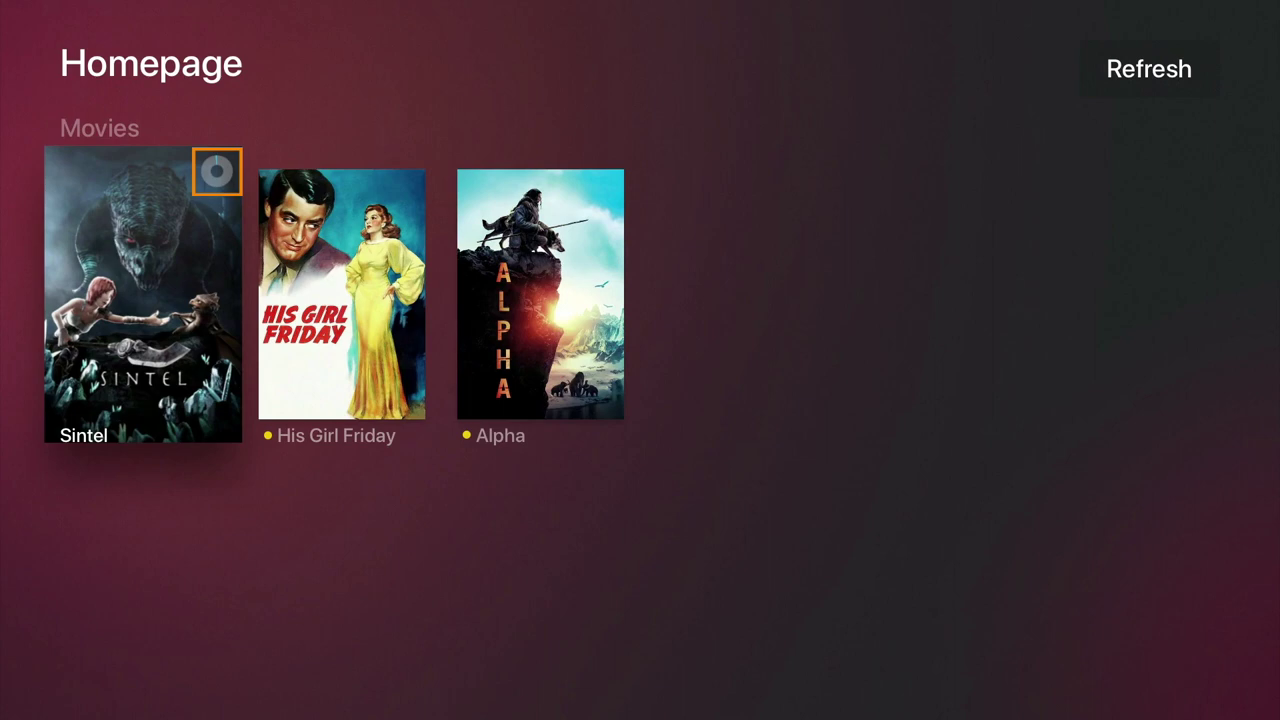
{"action": "key", "text": "Down"}
{"action": "key", "text": "Up"}
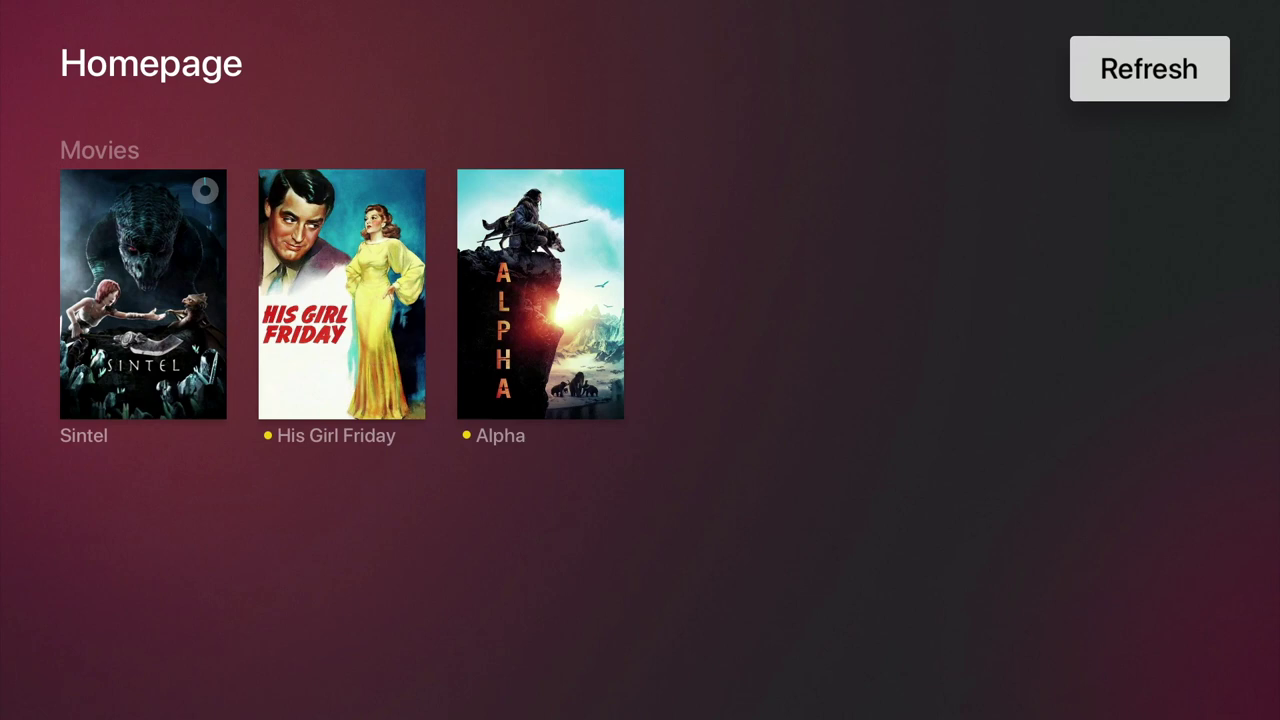
Exit to the Apple TV home screen and move the DS video app into the top row, directly after the Apple TV app
{"action": "key", "text": "Up"}
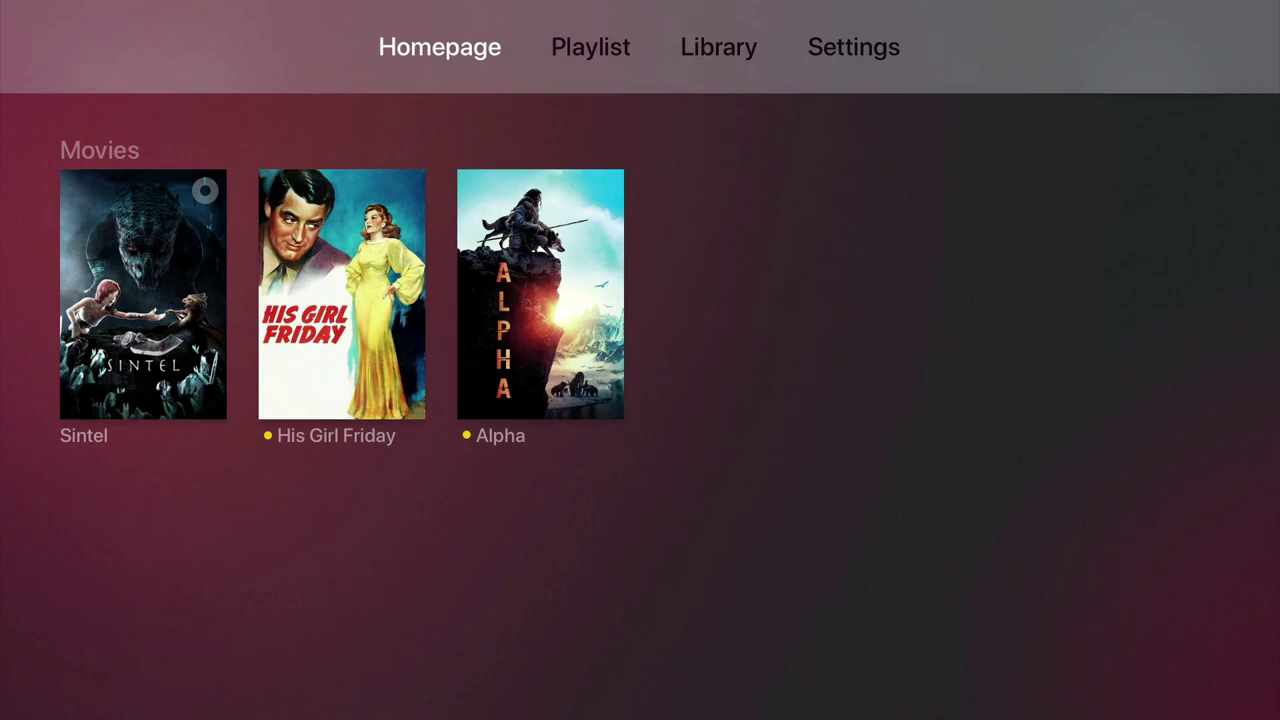
{"action": "key", "text": "Escape"}
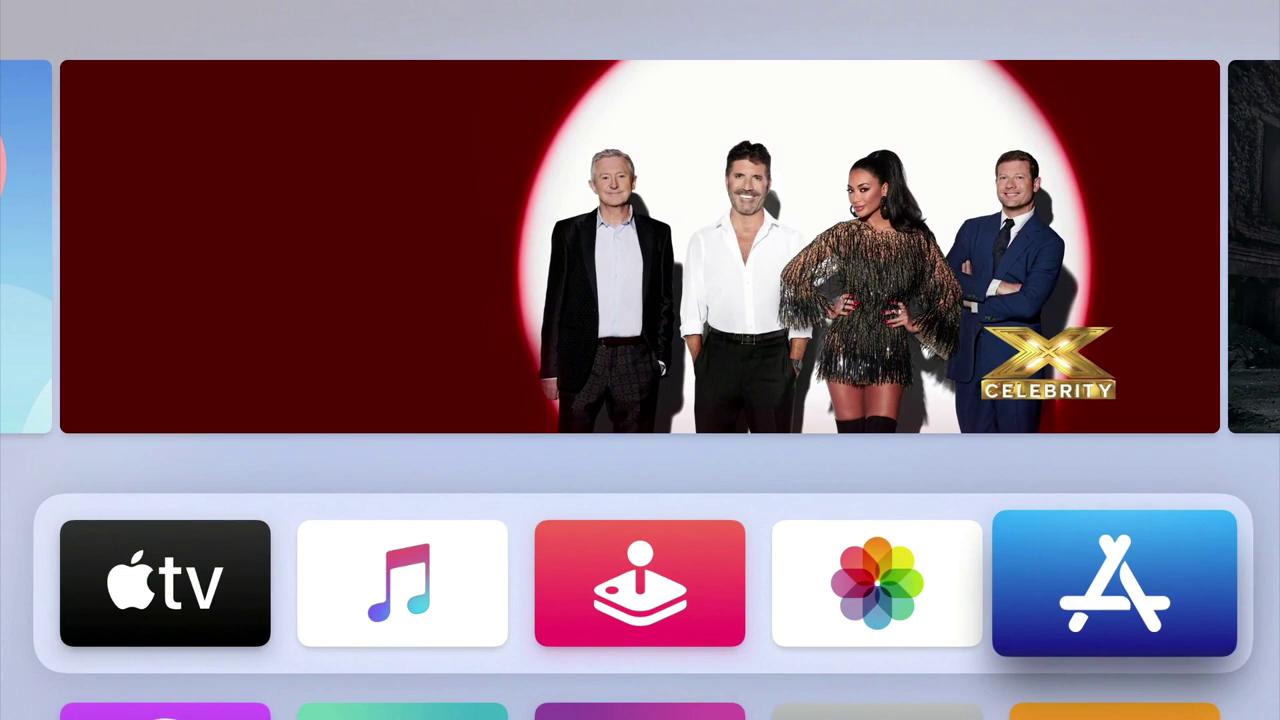
{"action": "key", "text": "Down"}
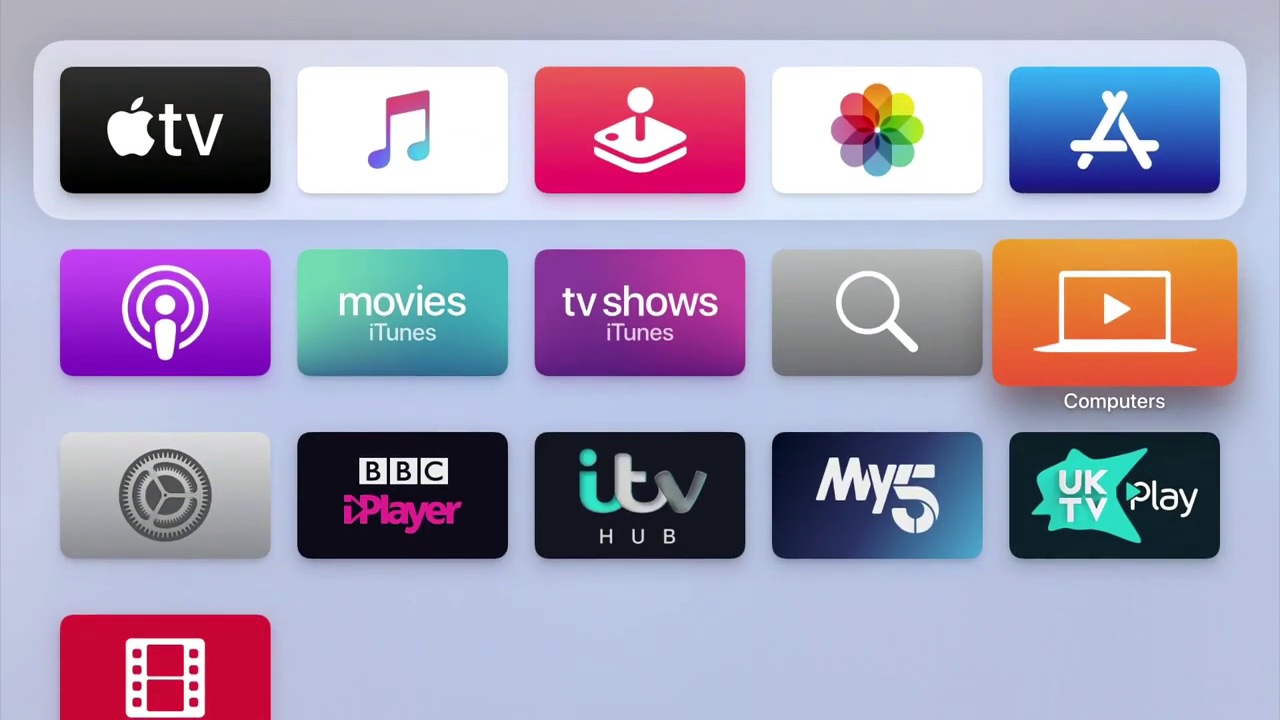
{"action": "key", "text": "Down"}
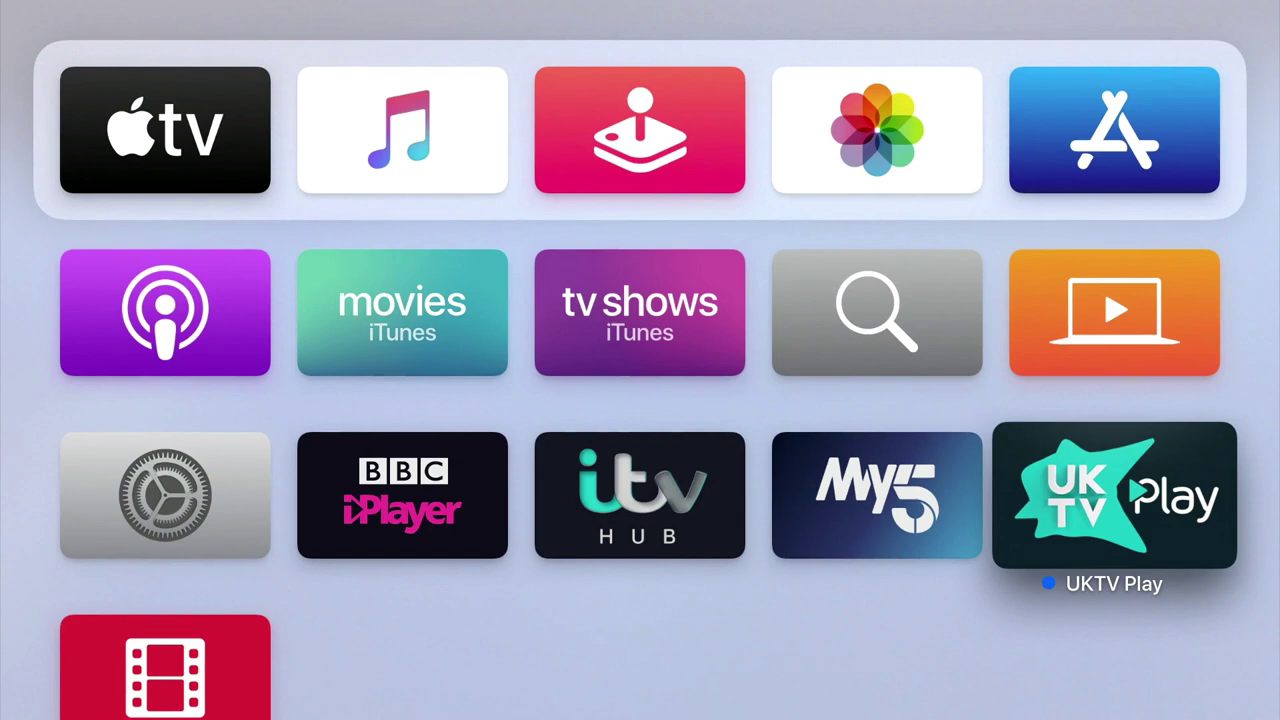
{"action": "key", "text": "Down"}
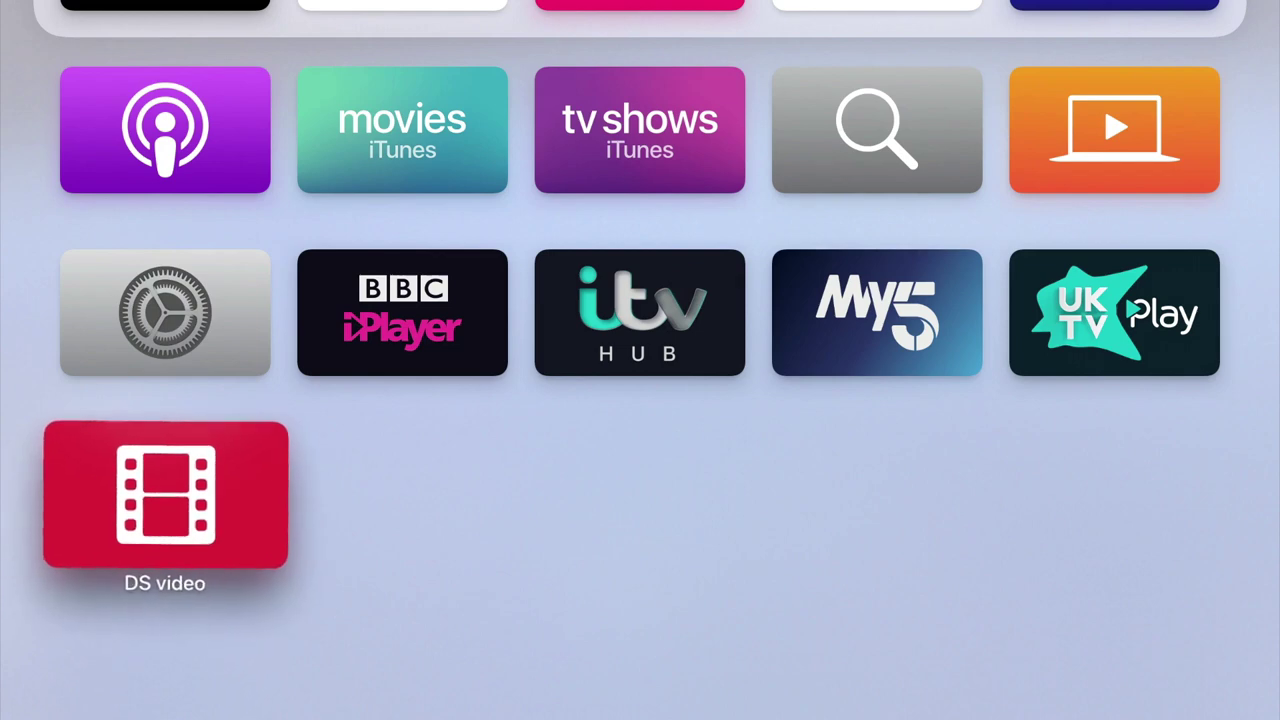
{"action": "key", "text": "Up"}
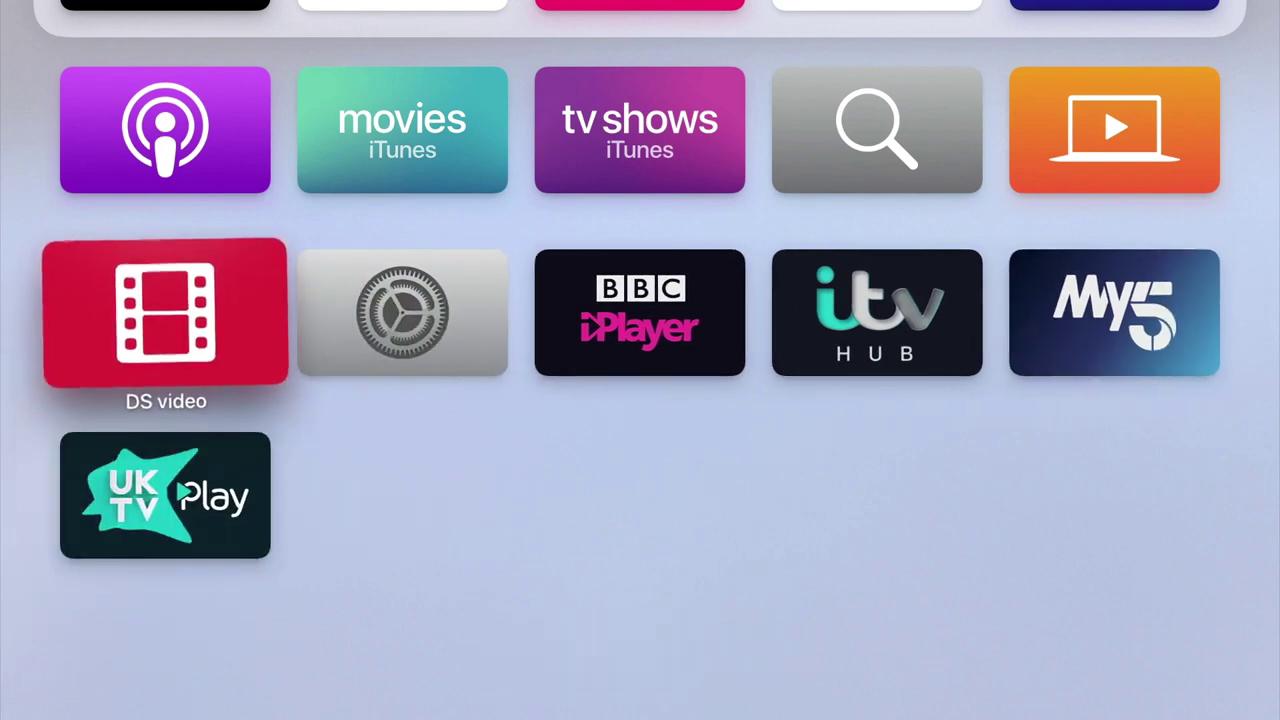
{"action": "key", "text": "Up"}
{"action": "key", "text": "Right"}
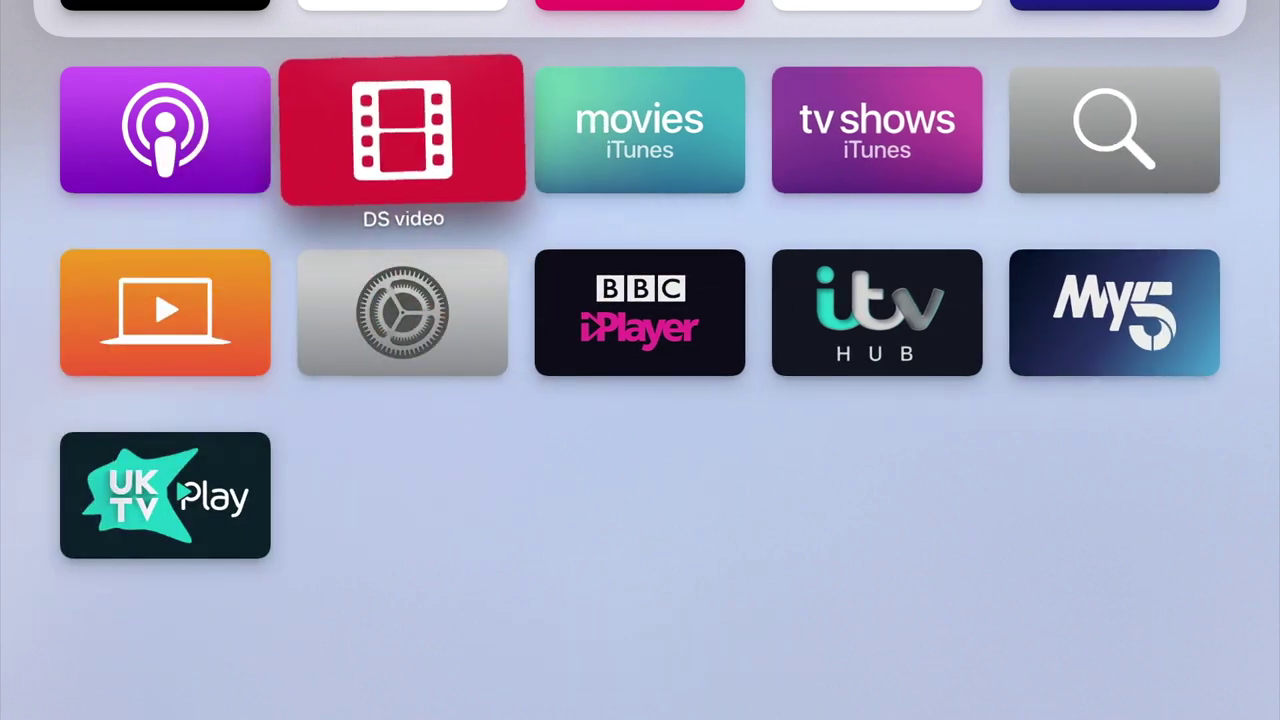
{"action": "key", "text": "Up"}
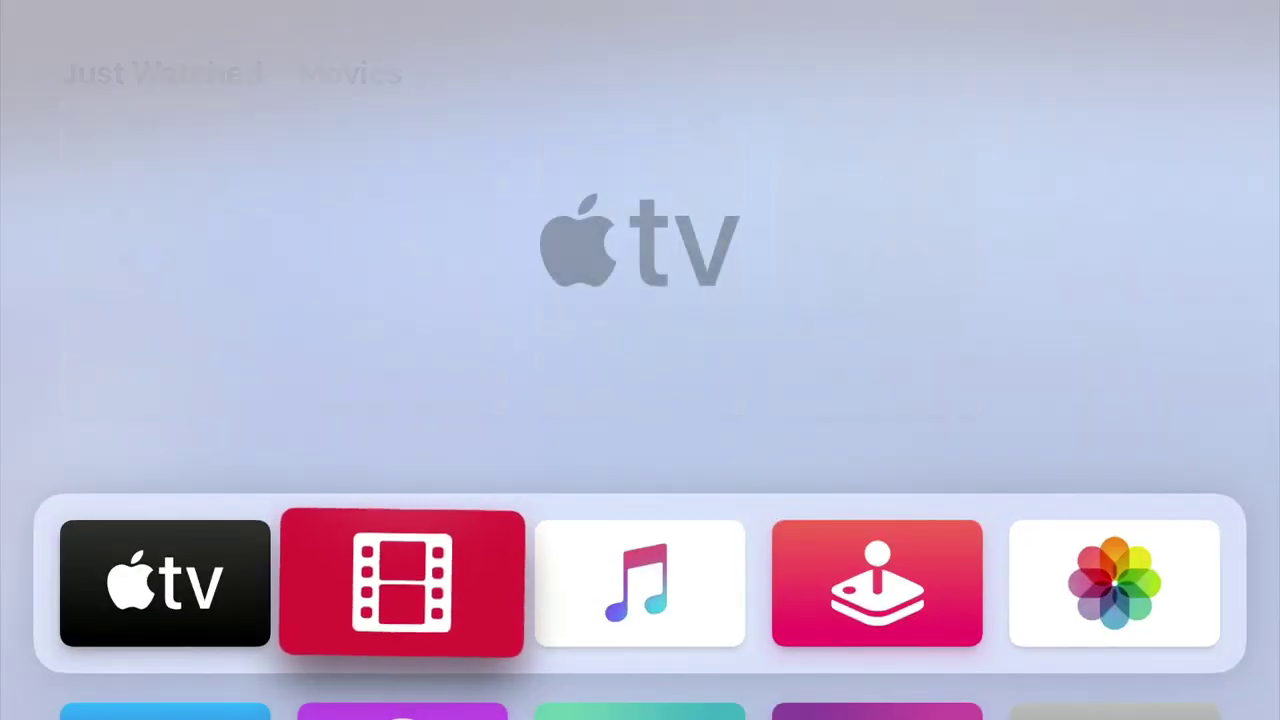